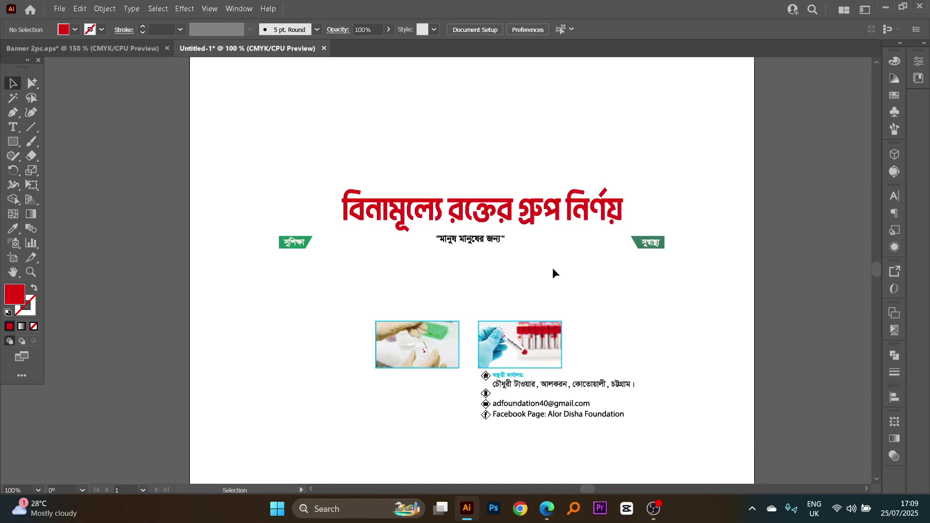
Move the red headline "বিনামূল্যে রক্তের গ্রুপ নির্ণয়" down so it sits just below the small black slogan
click(508, 232)
click(508, 260)
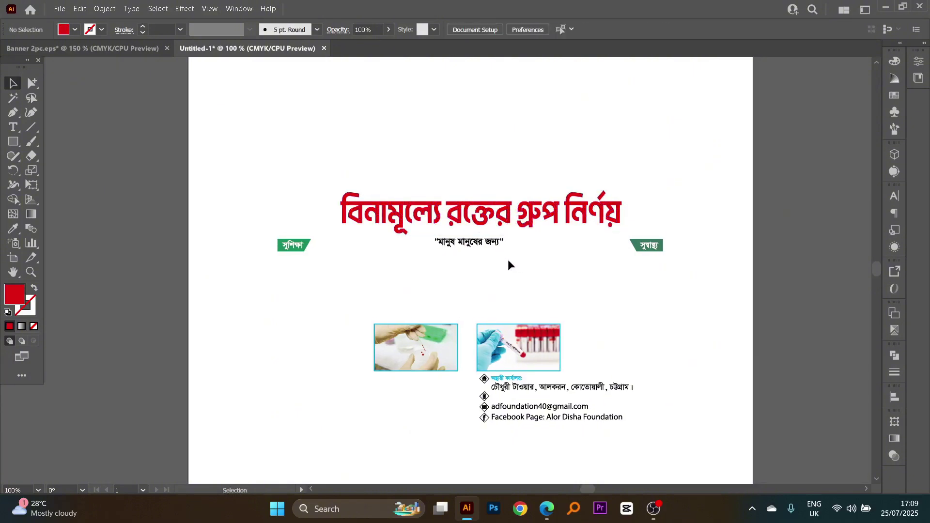
drag(518, 213, 505, 273)
scroll(509, 218, down, 1)
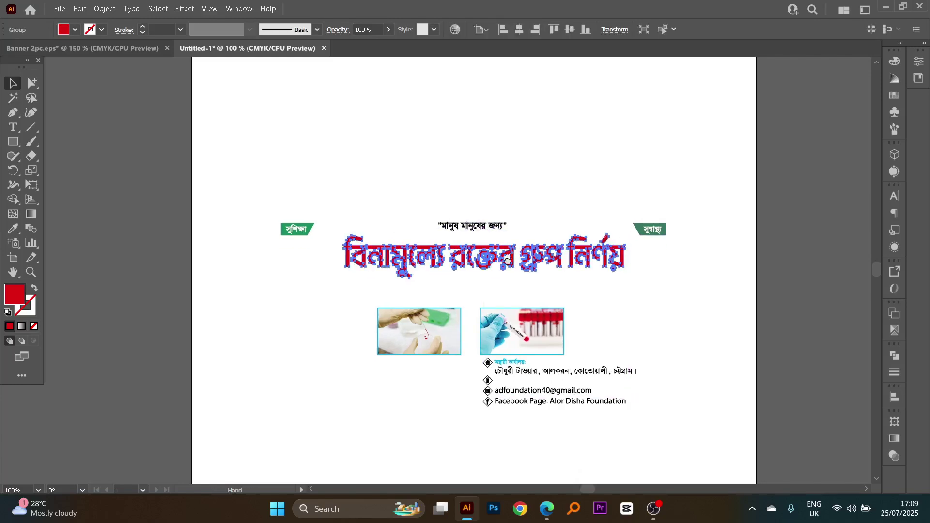
click(521, 167)
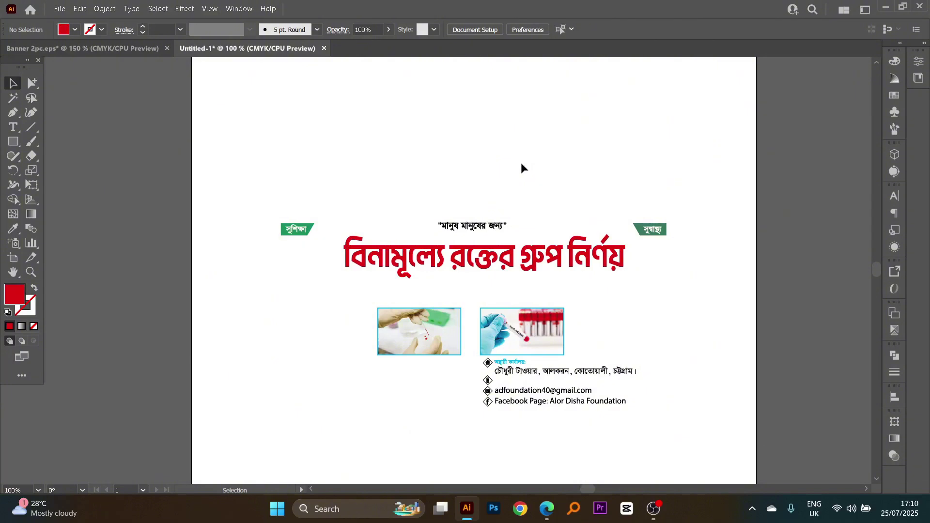
Draw a rectangle 8 in wide and 4 in high and place it over the artwork, roughly centred across the artboard
click(13, 142)
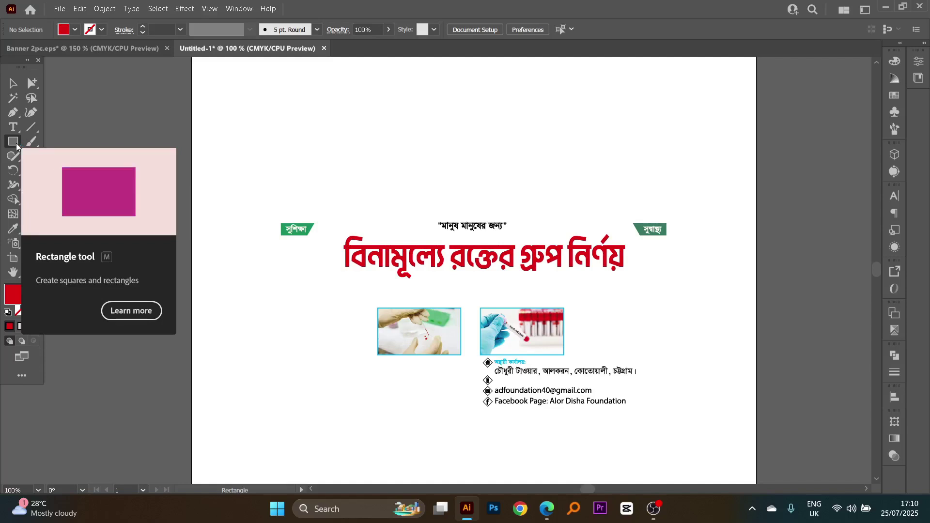
click(393, 146)
text(8)
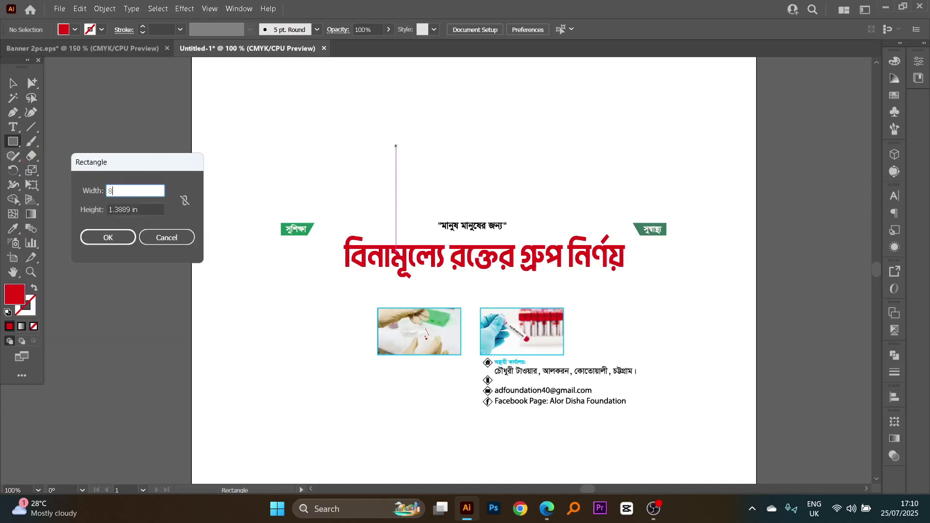
key(Tab)
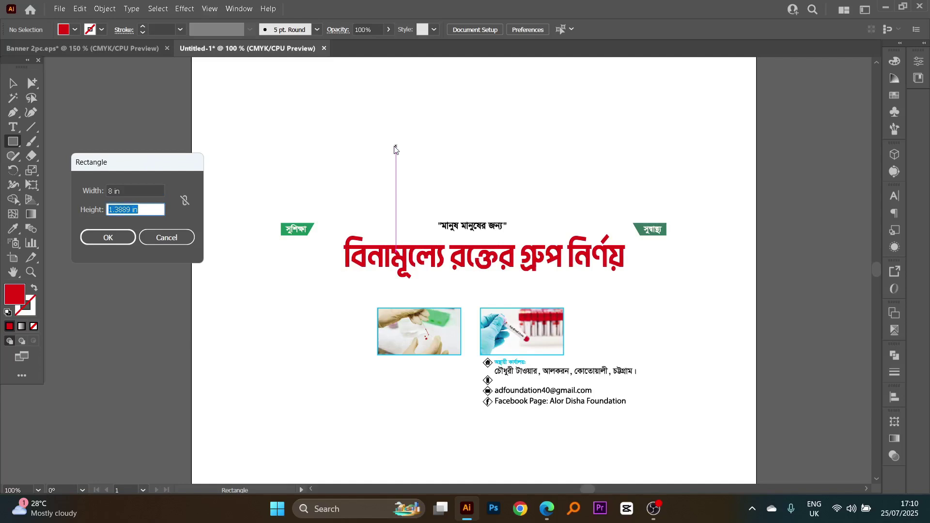
text(4)
key(Return)
click(15, 83)
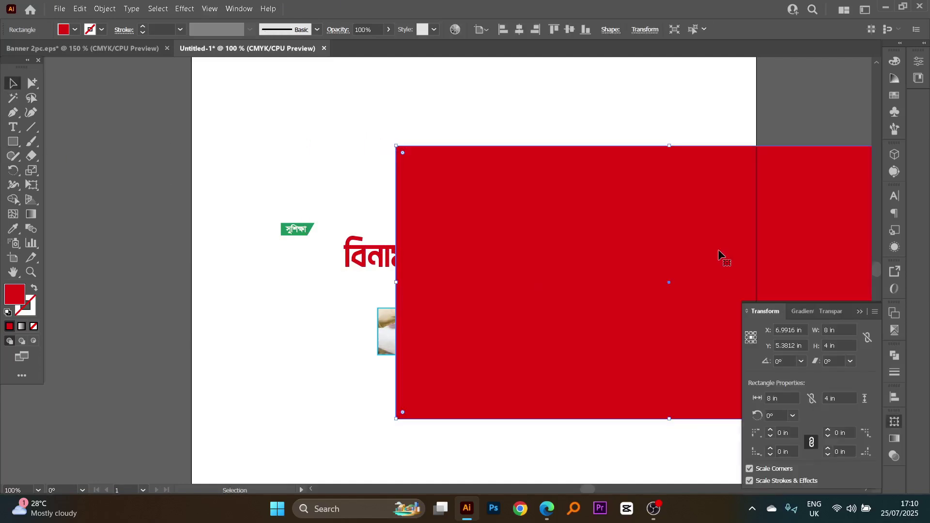
drag(663, 272, 466, 216)
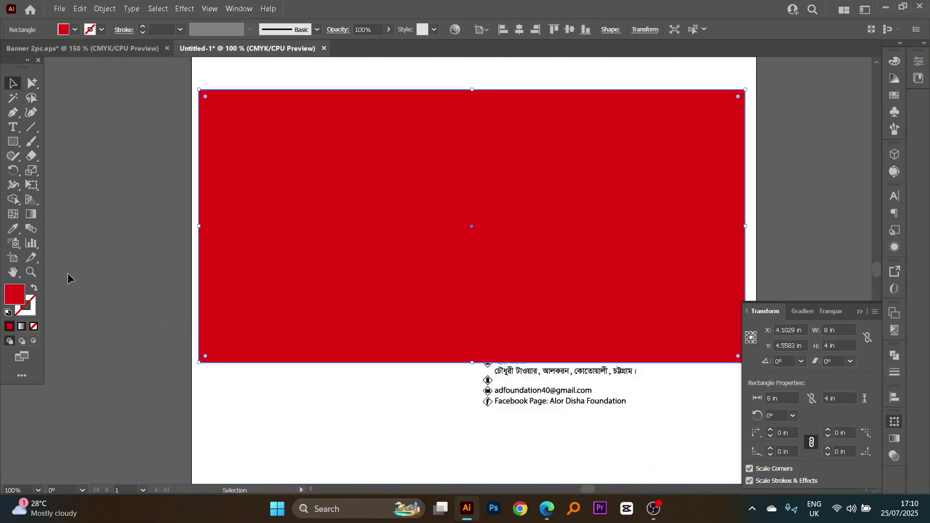
Swap the rectangle's fill and stroke to leave only a red outline, and nudge it slightly to the right
click(34, 288)
scroll(456, 247, up, 1)
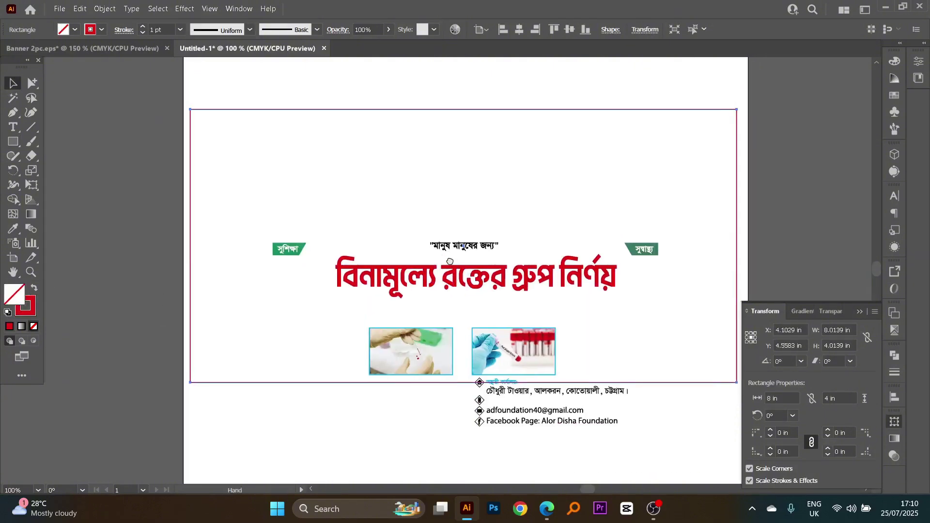
key(Right)
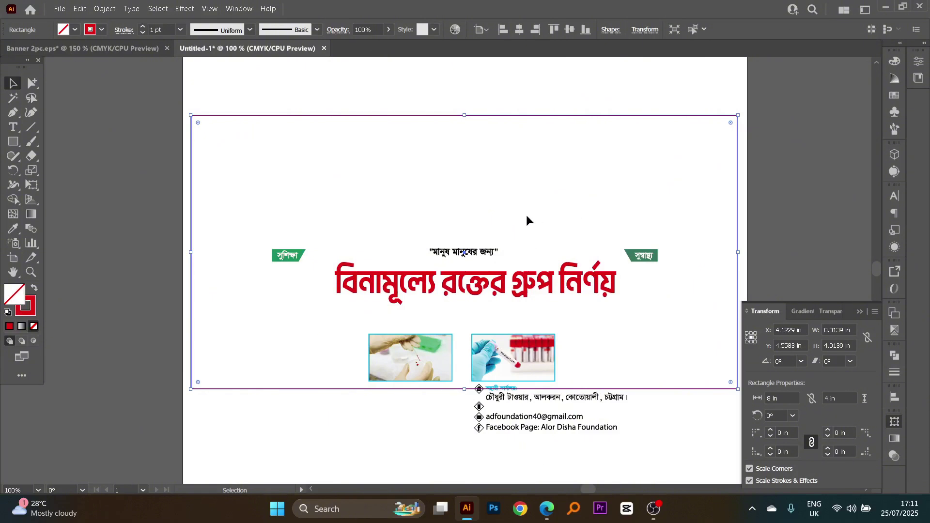
Offset the rectangle's path by -0.3 in with miter joins to create an inner margin rectangle
click(103, 10)
mouse_move(218, 290)
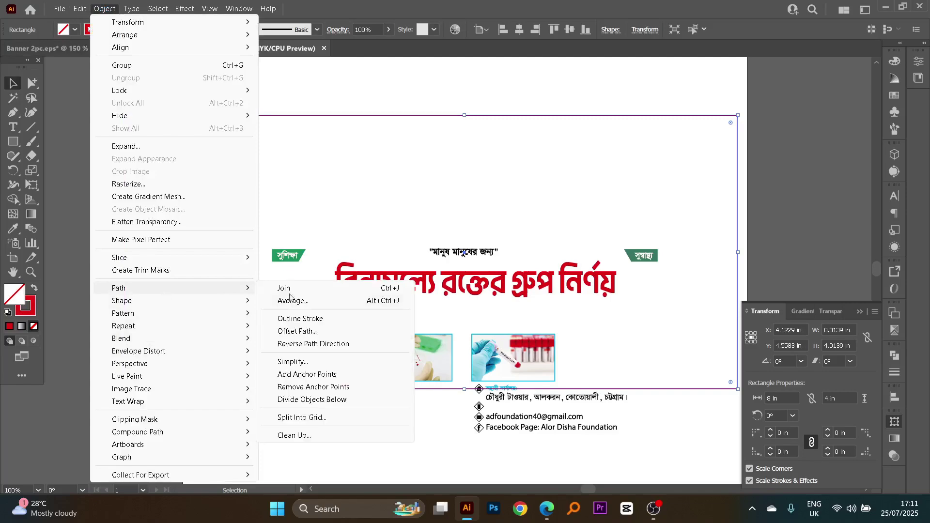
click(347, 333)
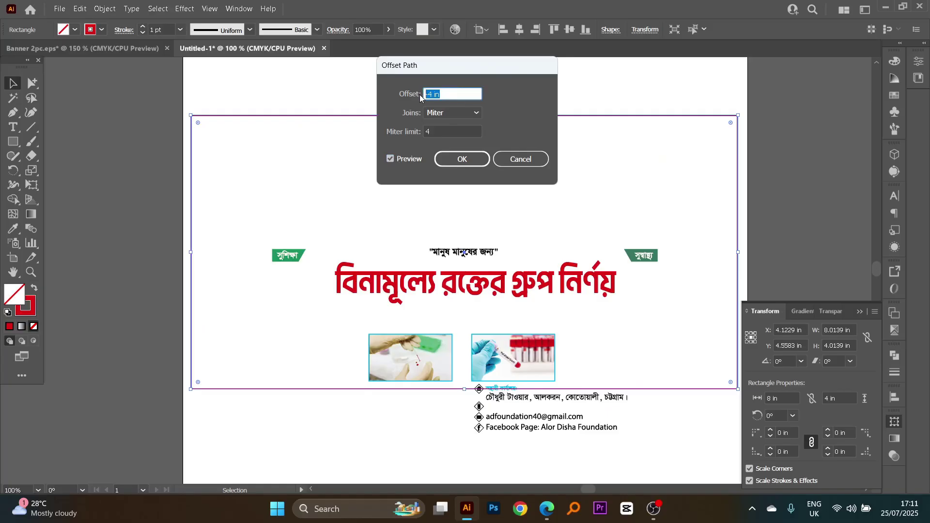
text(-0.5)
click(439, 130)
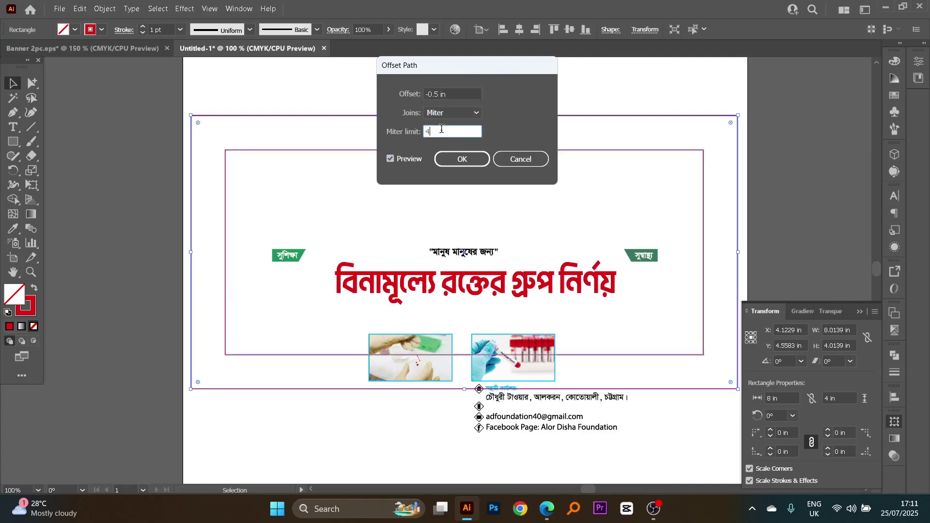
click(436, 93)
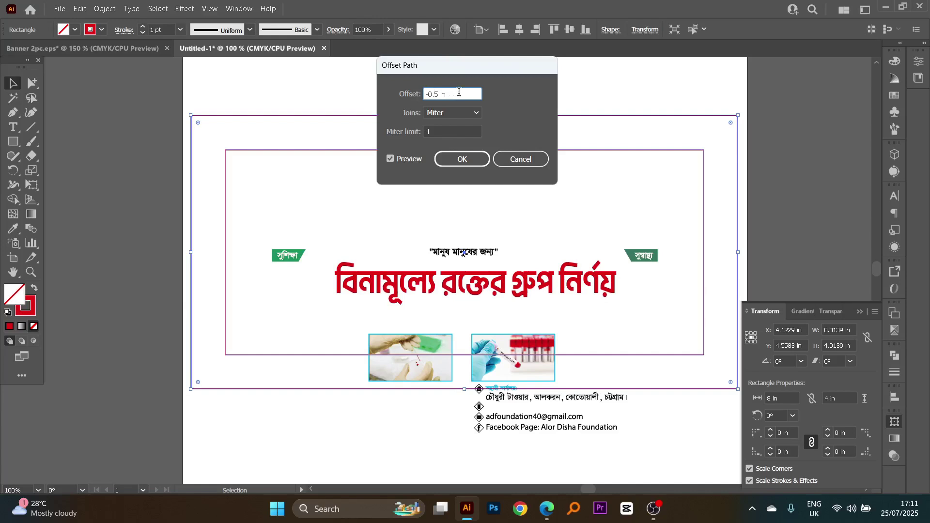
key(BackSpace)
text(3)
click(452, 130)
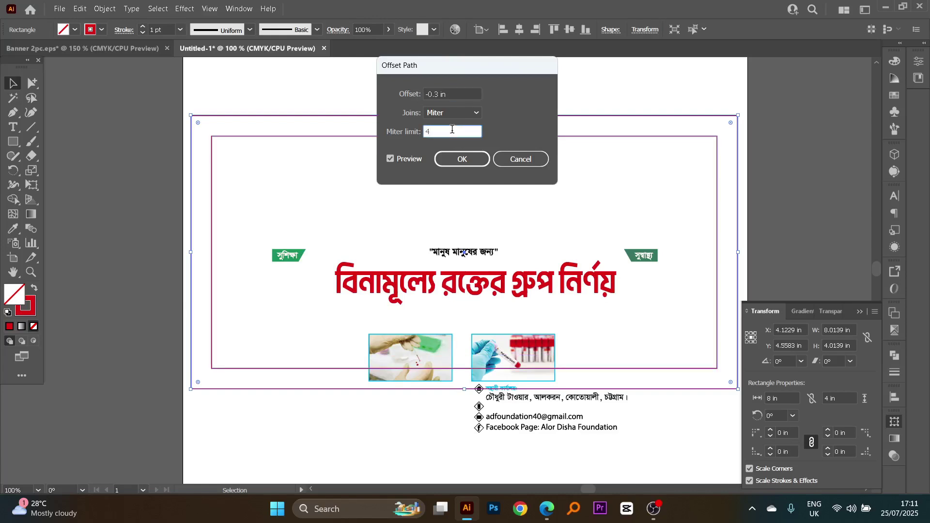
click(458, 159)
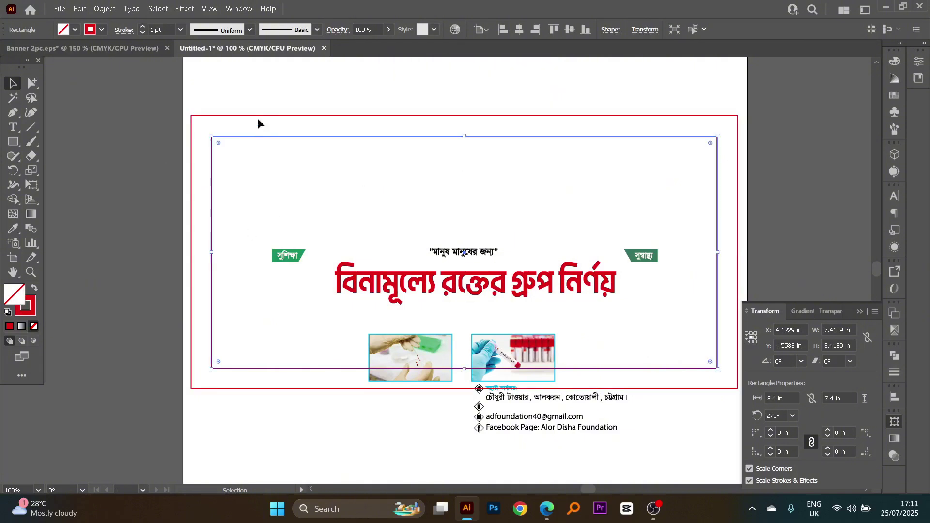
Convert the inner margin rectangle into a guide
drag(255, 104, 242, 125)
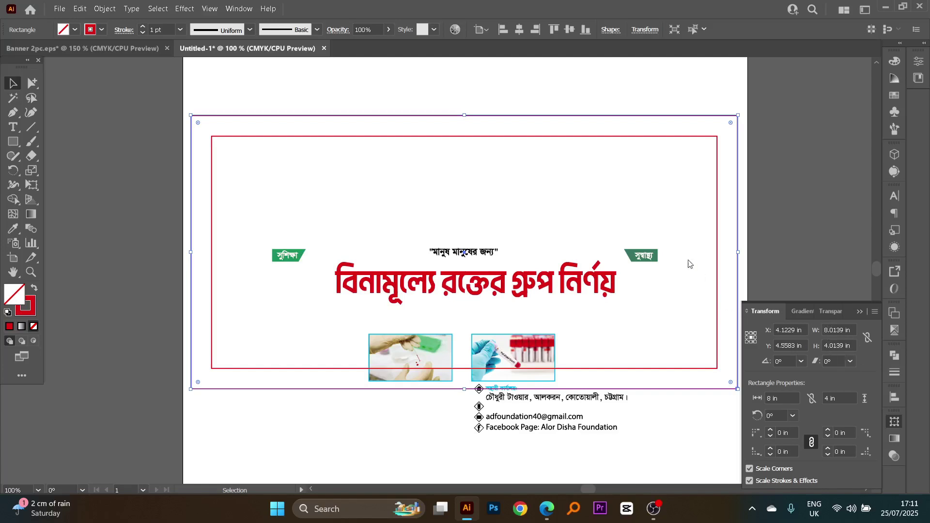
drag(343, 108, 359, 124)
click(235, 136)
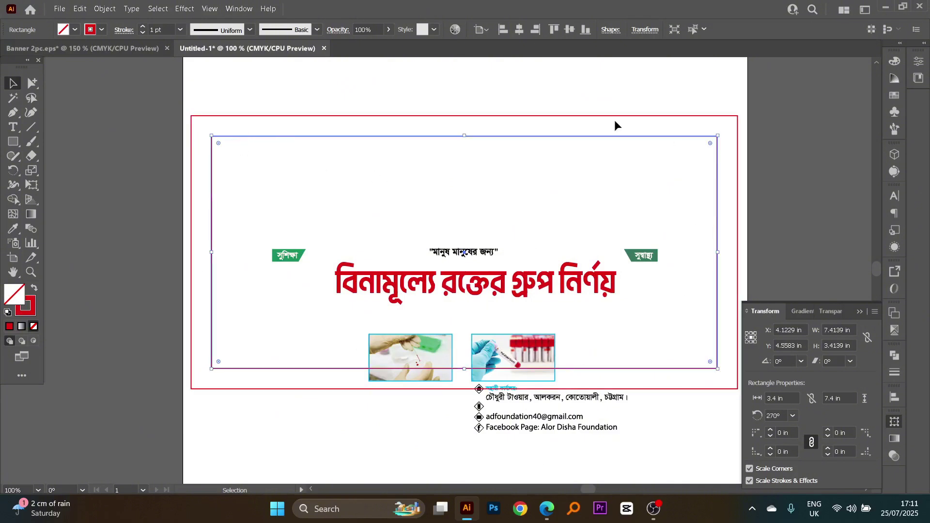
right_click(415, 184)
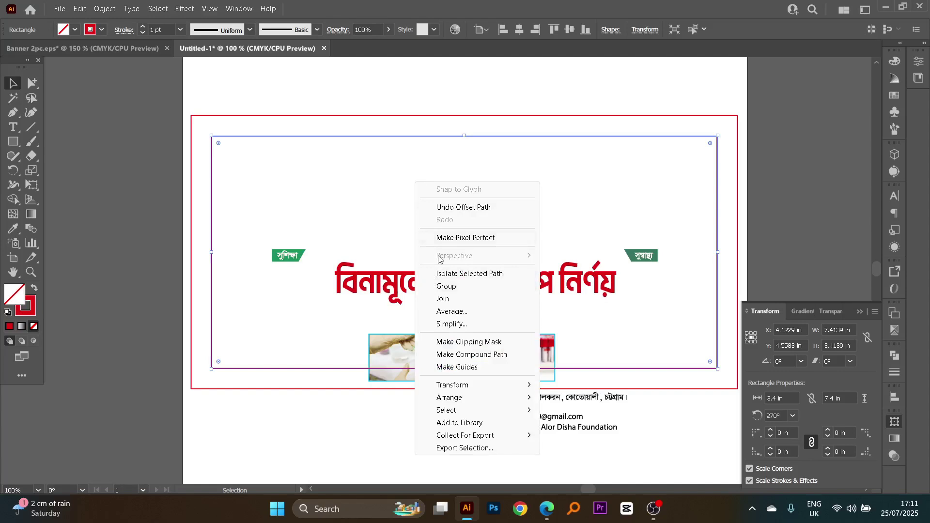
click(464, 368)
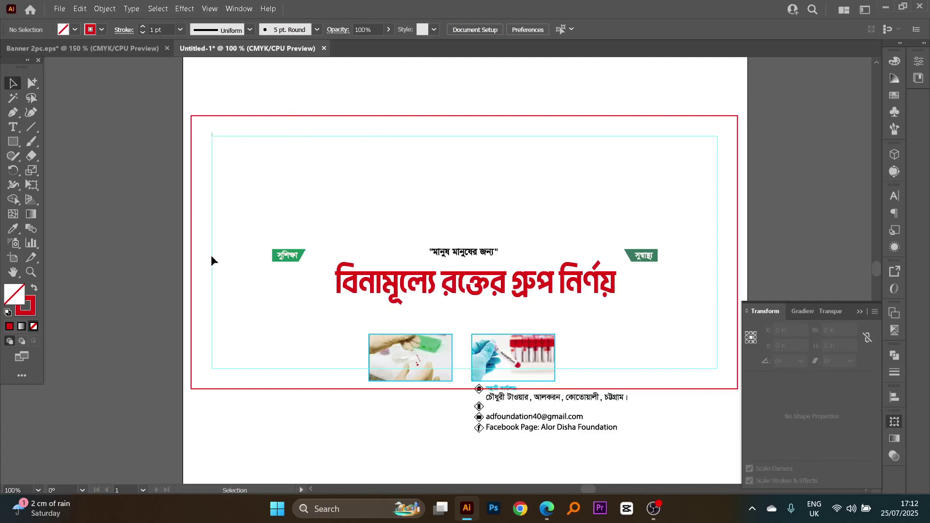
Show the rulers and place a vertical and a horizontal guide through the centre of the red border rectangle
drag(289, 86, 313, 140)
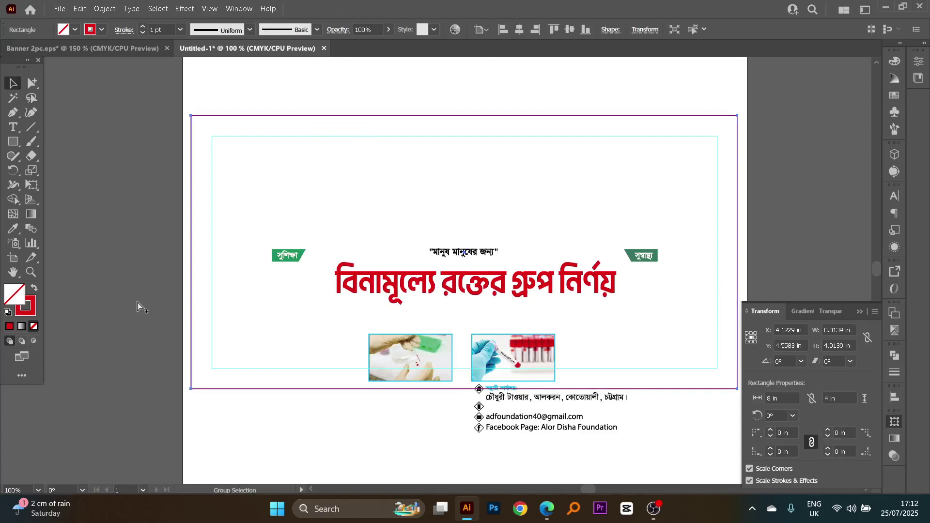
key(ctrl+r)
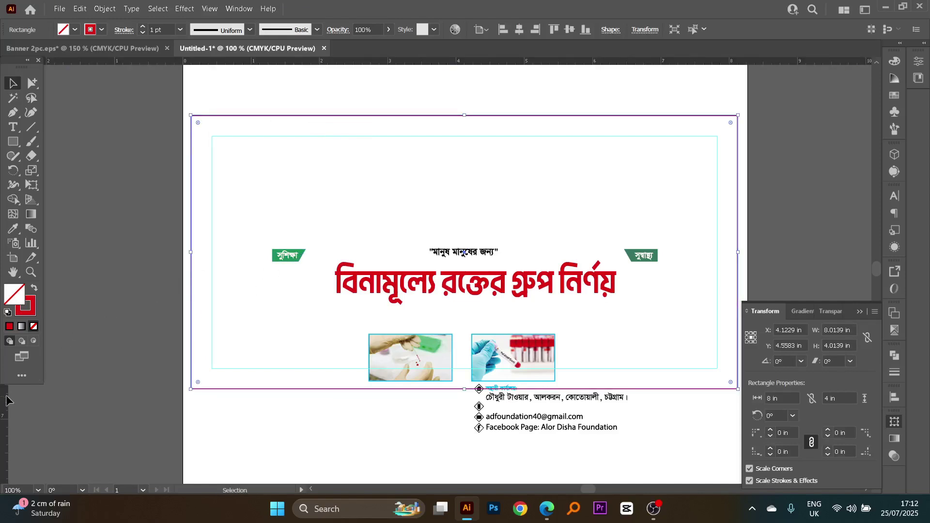
drag(5, 400, 463, 252)
drag(485, 63, 465, 252)
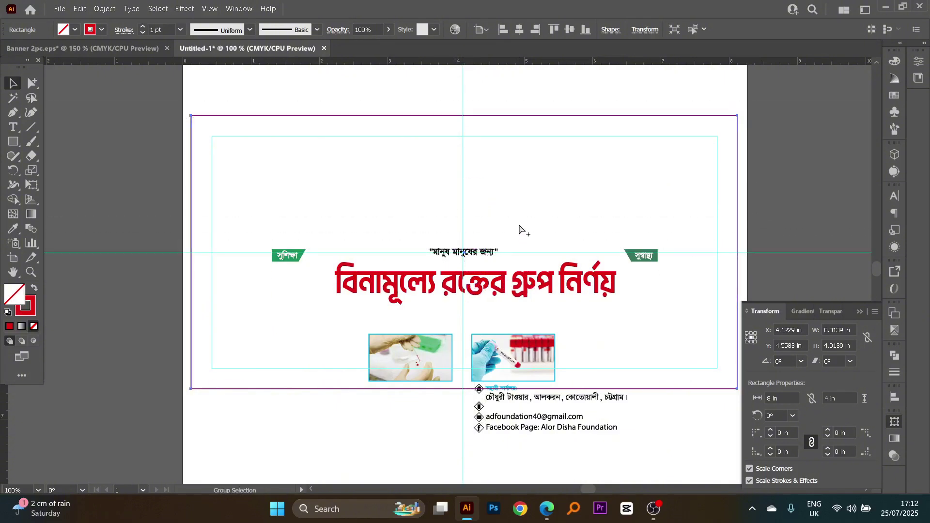
Unlock the guides and nudge the red border and margin guide together slightly left to centre them on the vertical guide
click(475, 100)
right_click(489, 92)
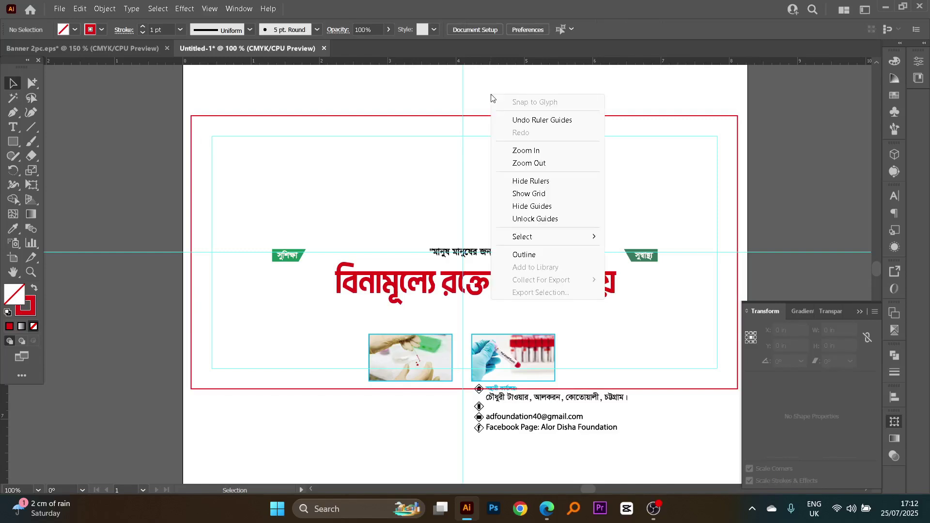
click(504, 218)
drag(499, 83, 526, 159)
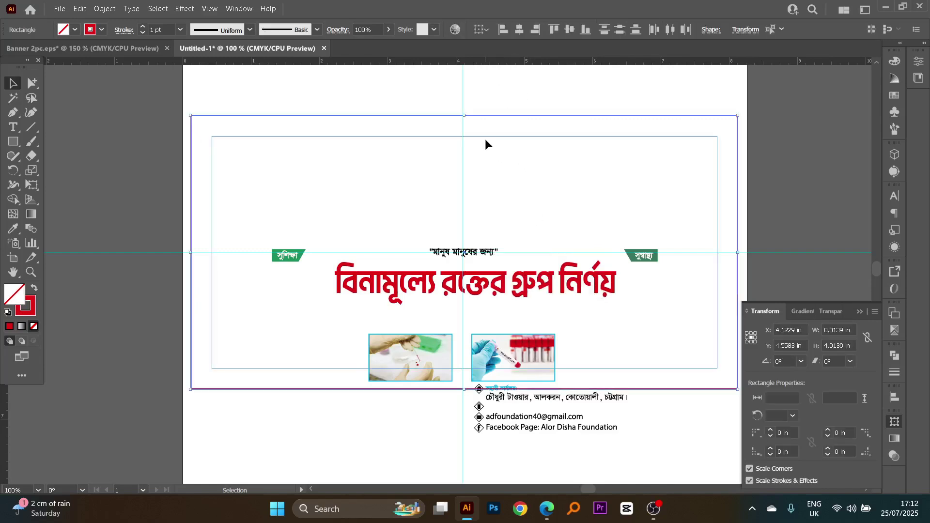
key(Left)
key(Left)
key(Left)
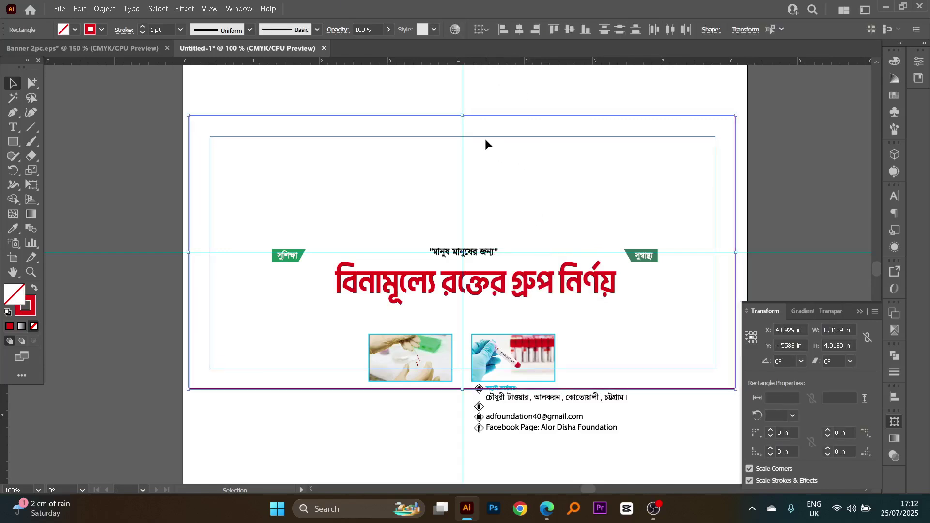
key(Right)
Lock all the guides in place
click(501, 94)
right_click(501, 95)
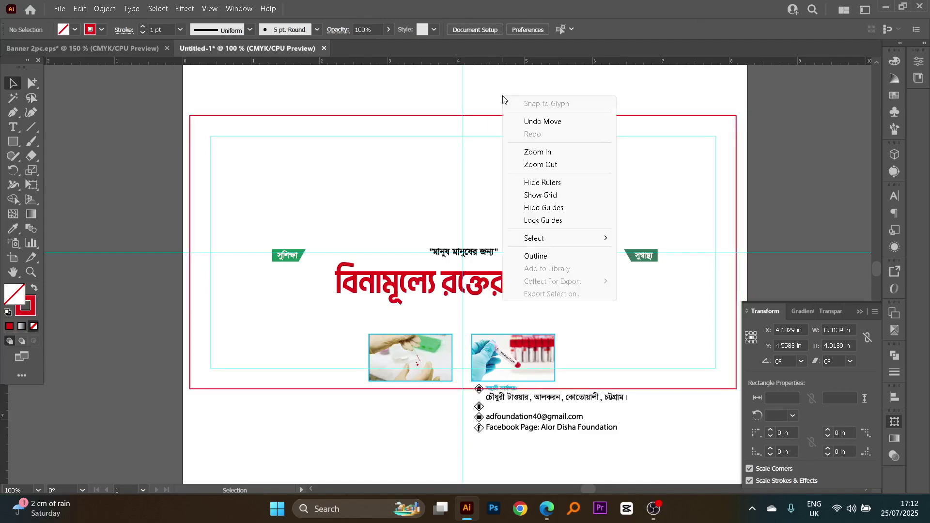
click(489, 91)
drag(489, 91, 432, 103)
click(483, 94)
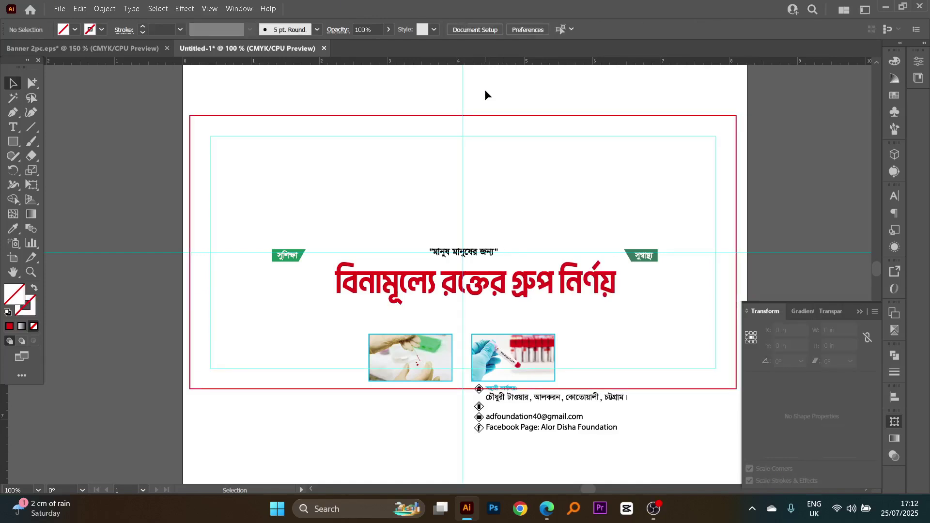
drag(484, 89, 430, 99)
right_click(430, 100)
right_click(570, 147)
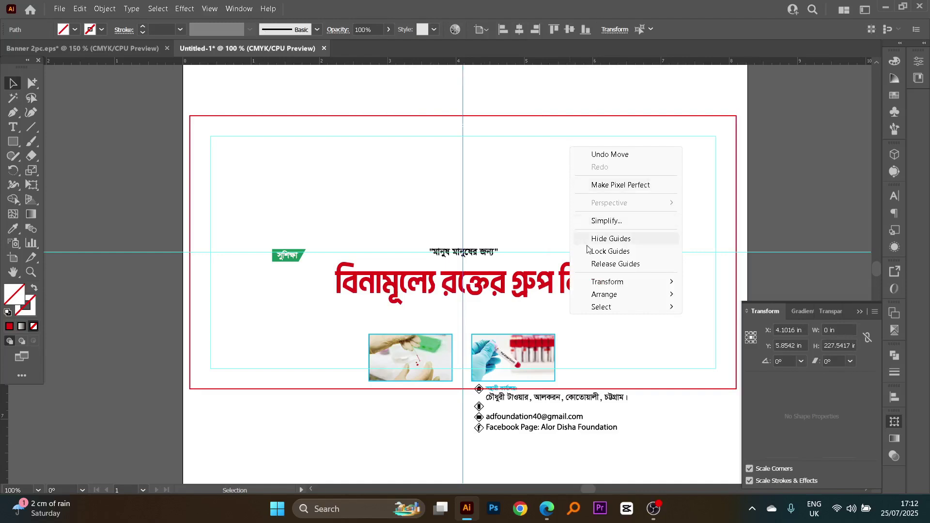
click(608, 252)
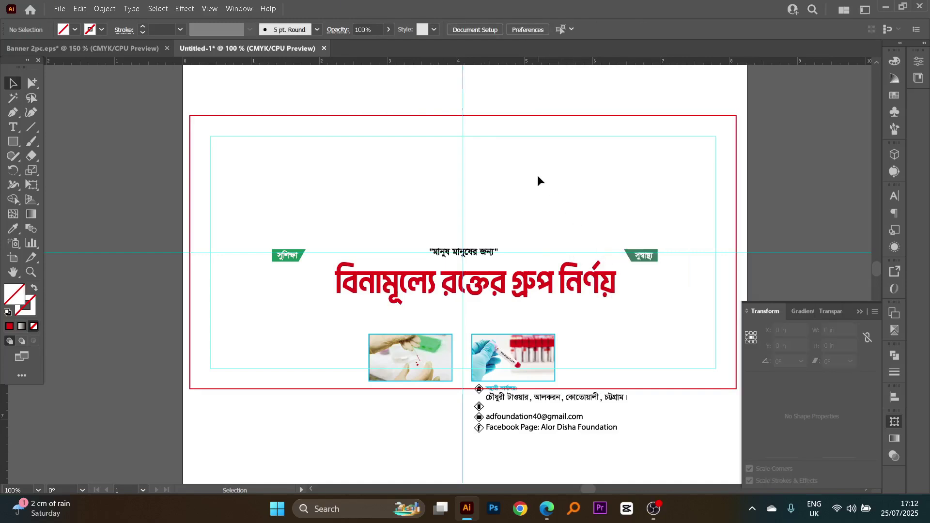
Move the slogan "মানুষ মানুষের জন্য" up against the upper margin guide and centre it on the vertical guide
drag(496, 227, 503, 222)
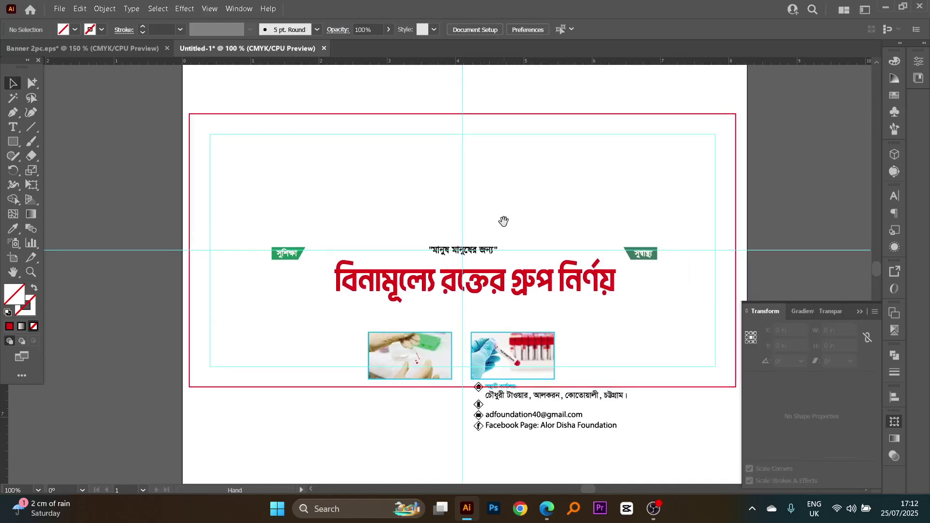
click(493, 251)
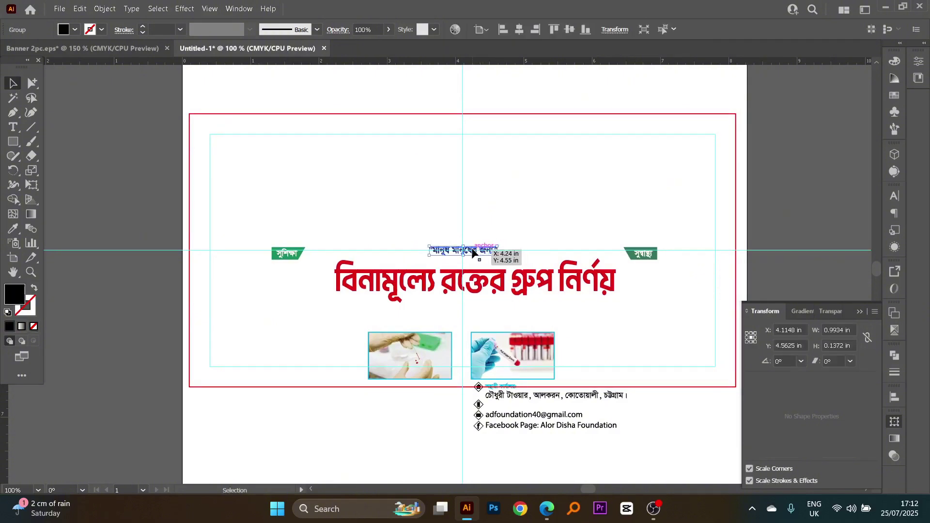
drag(472, 252, 473, 140)
scroll(472, 115, up, 5)
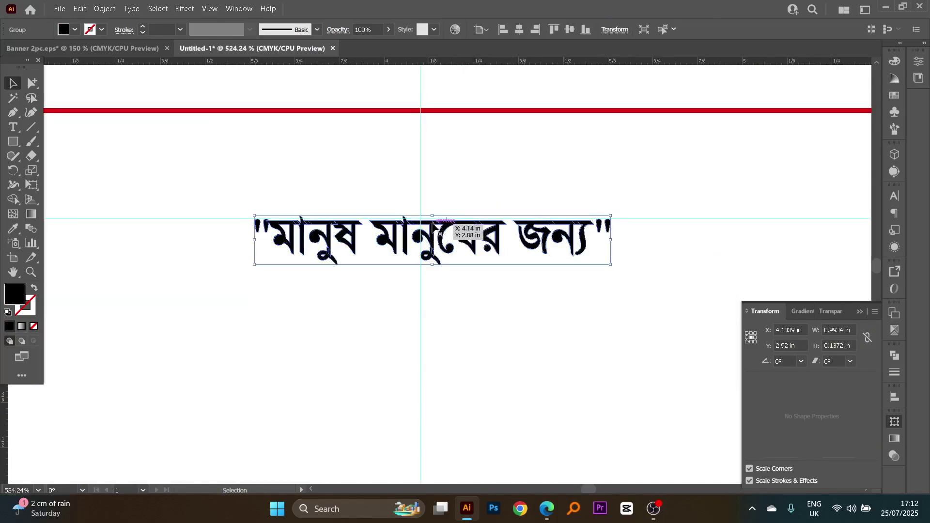
drag(434, 237, 421, 236)
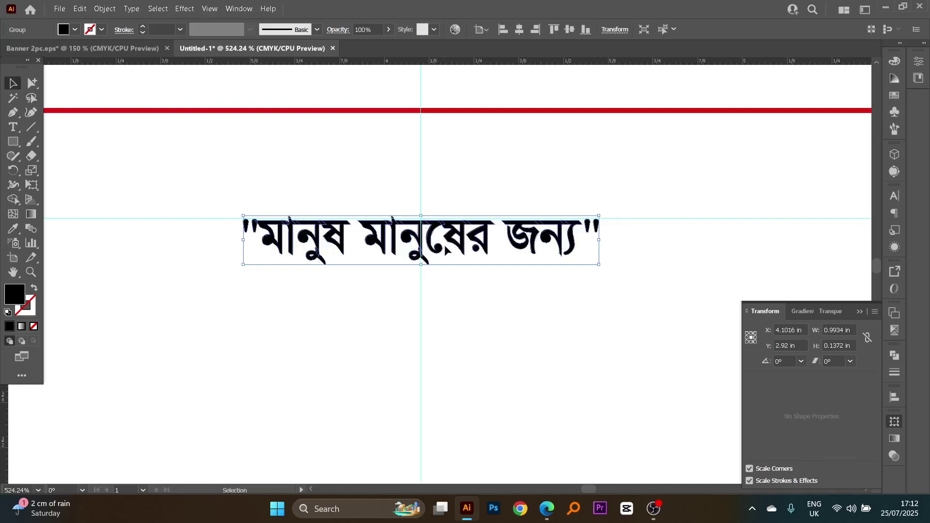
Enlarge the slogan to about 1.39 in wide, keeping it centred on the vertical guide and against the upper margin guide
ctrl+alt+click(478, 262)
ctrl+alt+click(477, 264)
drag(297, 125, 597, 276)
drag(434, 247, 433, 268)
ctrl+alt+click(446, 292)
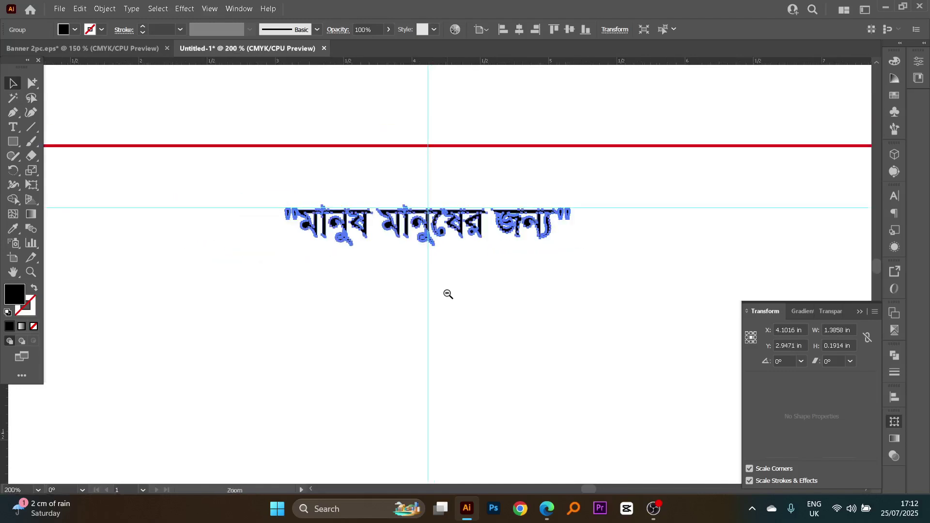
Move both green labels up together so the "সুশিক্ষা" label fits into the upper-left corner of the margin guide
ctrl+alt+click(446, 292)
ctrl+alt+click(446, 292)
click(469, 207)
drag(367, 177, 511, 262)
alt+click(455, 322)
alt+click(455, 322)
alt+click(445, 236)
alt+click(446, 236)
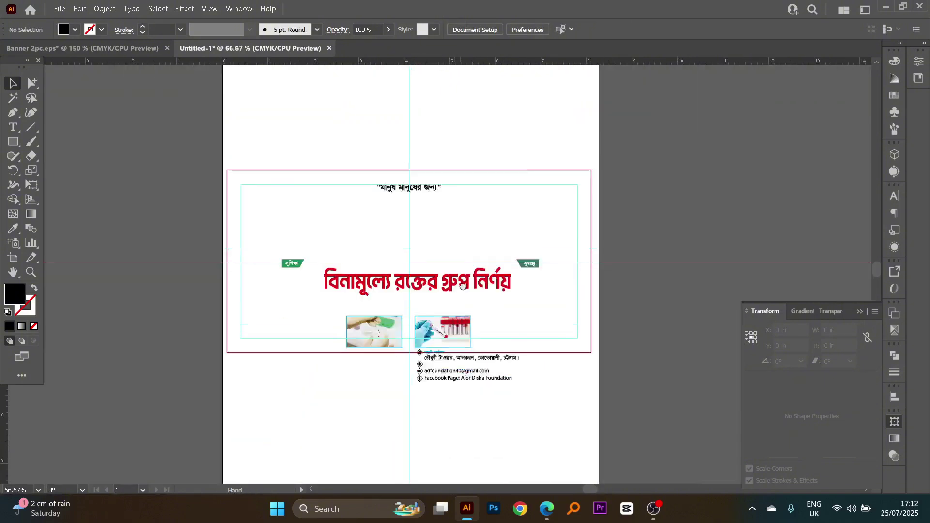
click(409, 262)
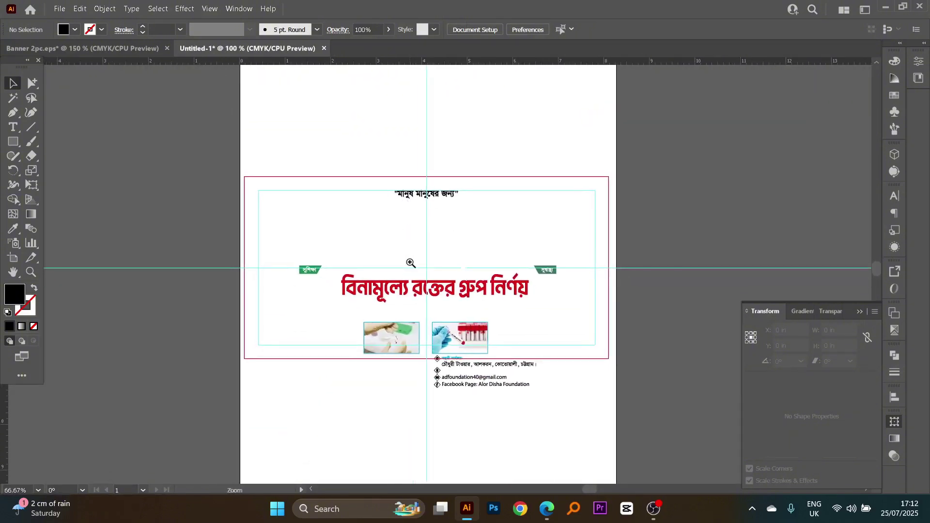
drag(242, 260, 318, 318)
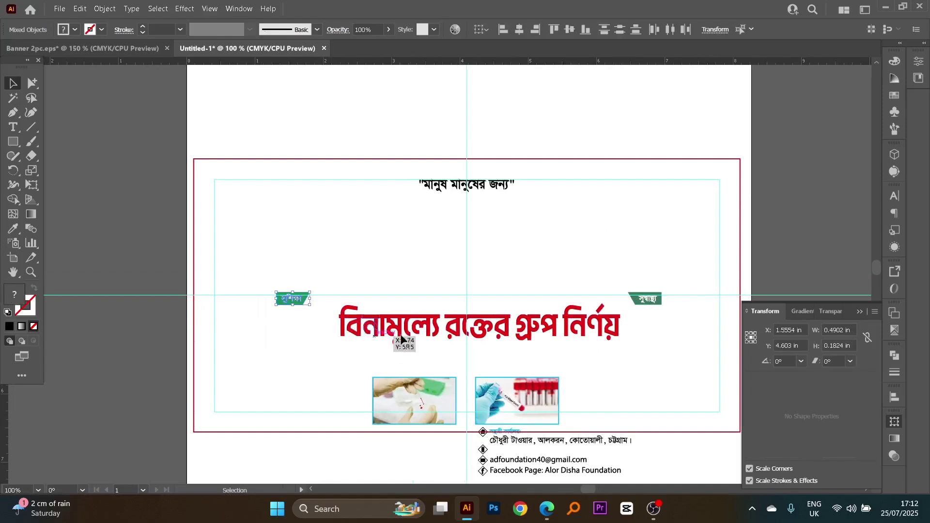
shift+drag(622, 280, 649, 301)
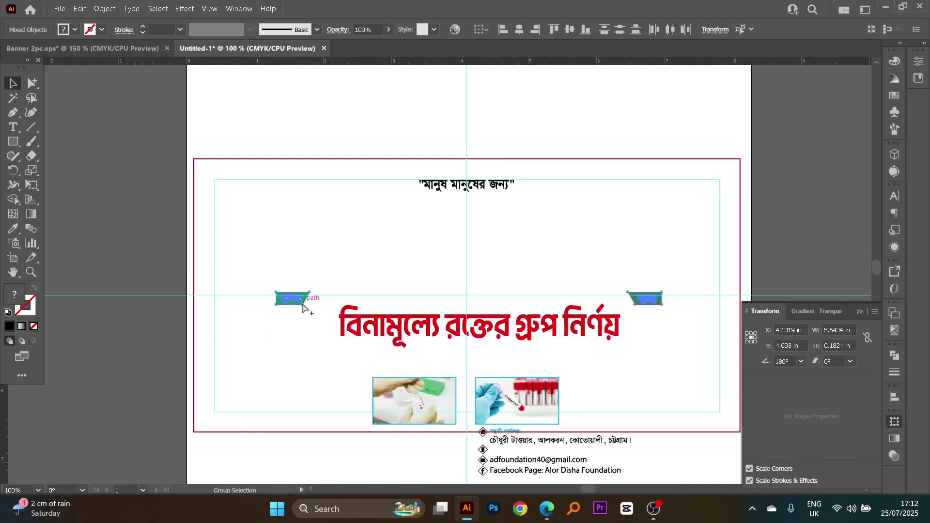
drag(304, 301, 355, 270)
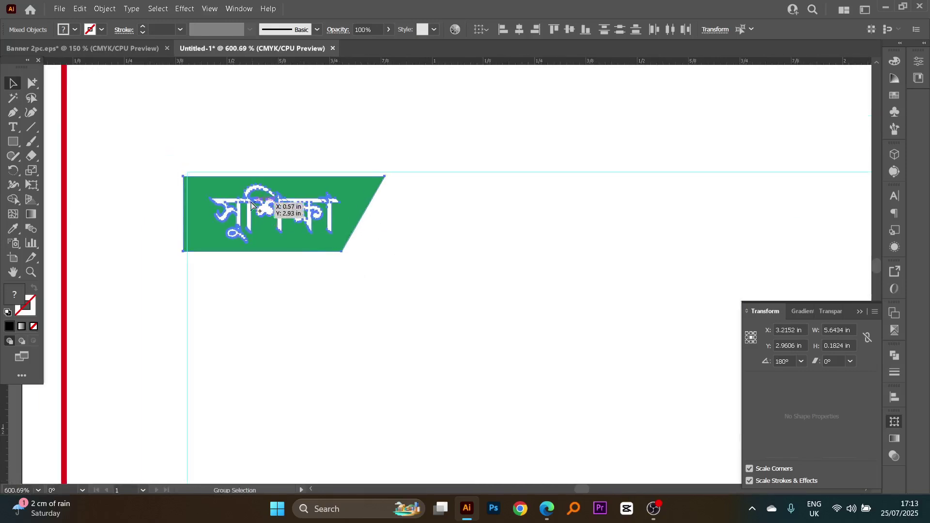
mouse_move(179, 183)
mouse_down()
mouse_move(215, 190)
mouse_move(196, 181)
mouse_up()
drag(188, 175, 188, 174)
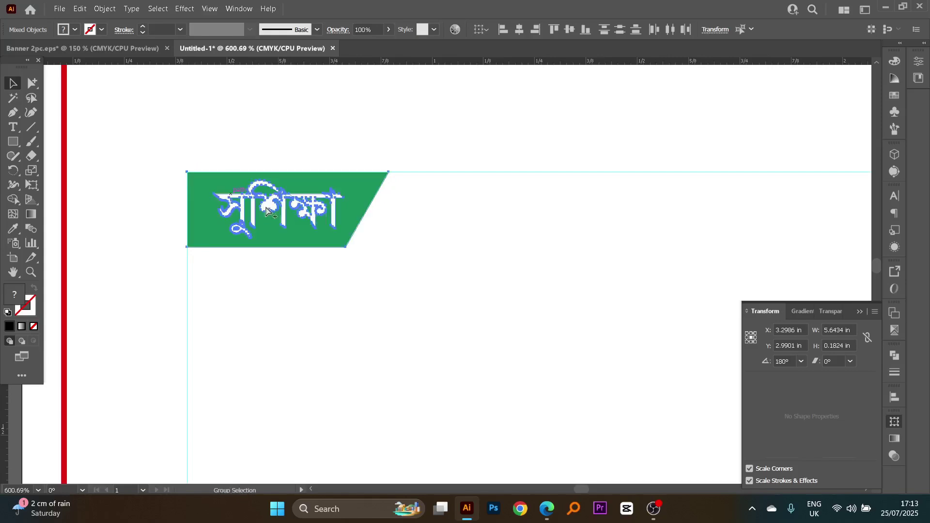
Move the "সুস্বাস্থ্য" label right along the upper margin guide until it fits exactly into the guide's upper-right corner
scroll(513, 217, down, 6)
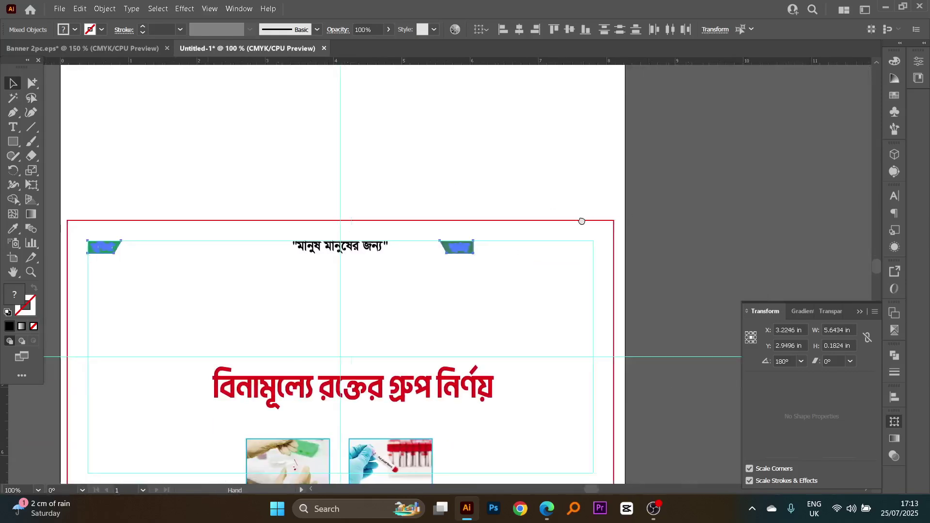
drag(322, 198, 345, 232)
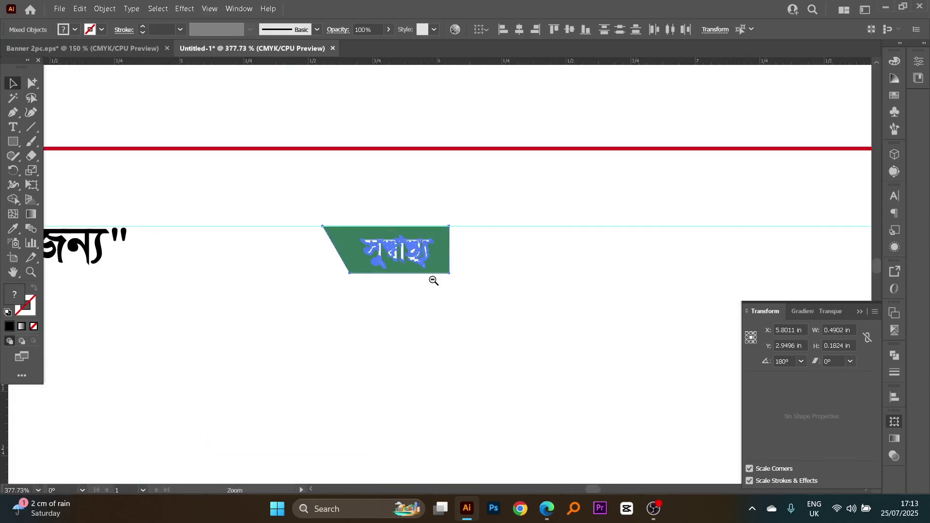
ctrl+alt+click(434, 280)
ctrl+alt+click(434, 281)
drag(454, 271, 640, 252)
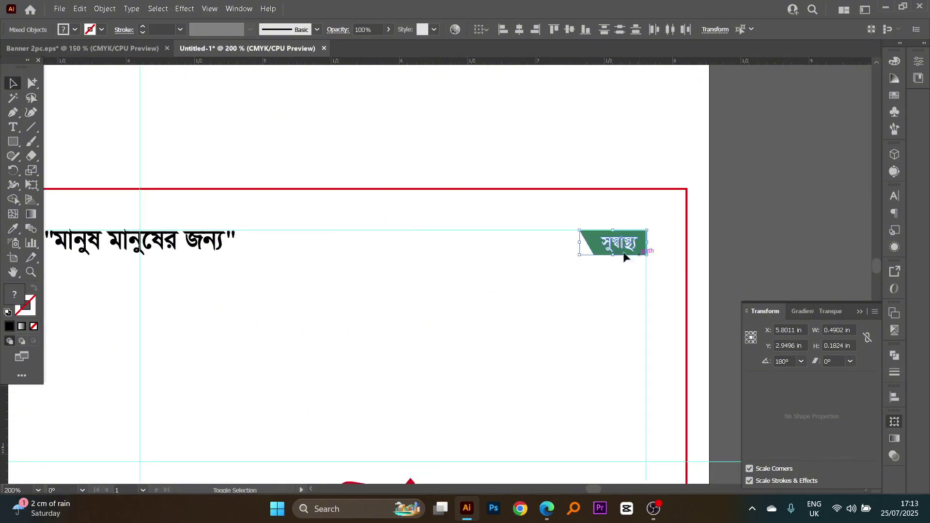
drag(654, 202, 682, 280)
drag(502, 270, 647, 282)
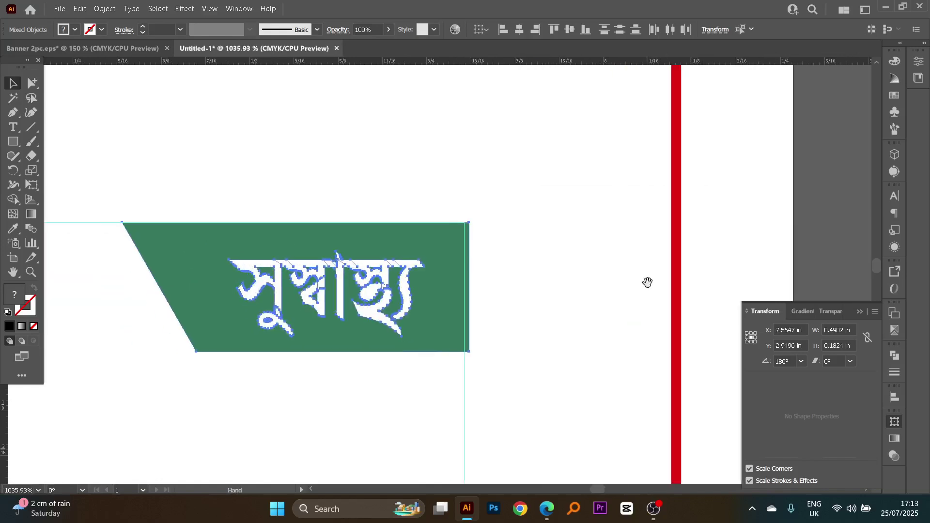
drag(382, 192, 561, 335)
drag(496, 297, 568, 298)
drag(501, 255, 488, 259)
Move the red heading "বিনামূল্যে রক্তের গ্রুপ নির্ণয়" above the horizontal guide and centre it on the vertical guide
key(ctrl+minus)
key(ctrl+minus)
key(ctrl+minus)
key(ctrl+minus)
key(ctrl+minus)
key(ctrl+minus)
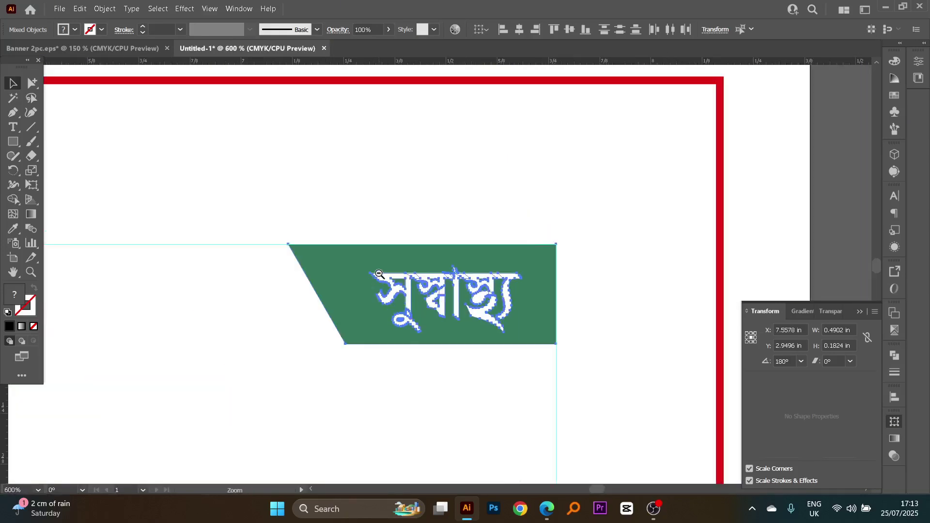
ctrl+alt+click(528, 264)
ctrl+alt+click(417, 270)
scroll(499, 249, down, 2)
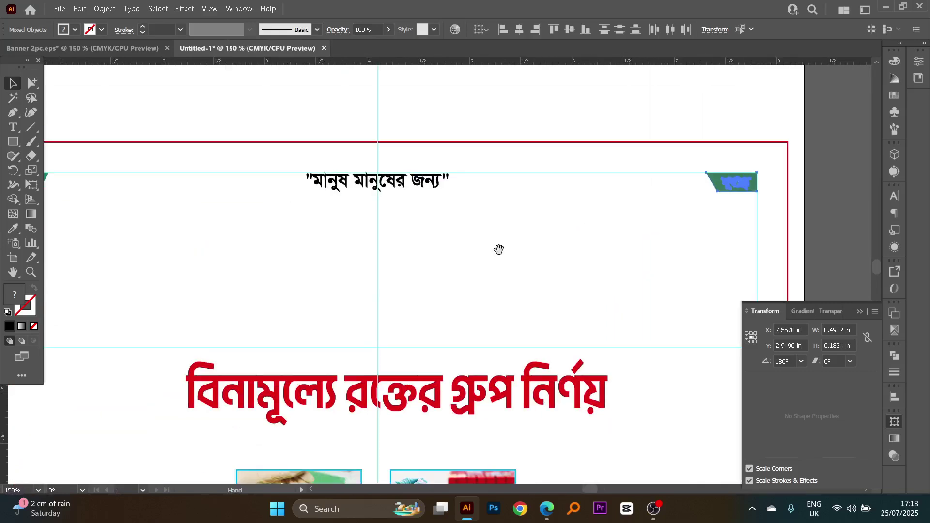
scroll(426, 337, down, 1)
scroll(426, 336, down, 1)
drag(297, 217, 366, 264)
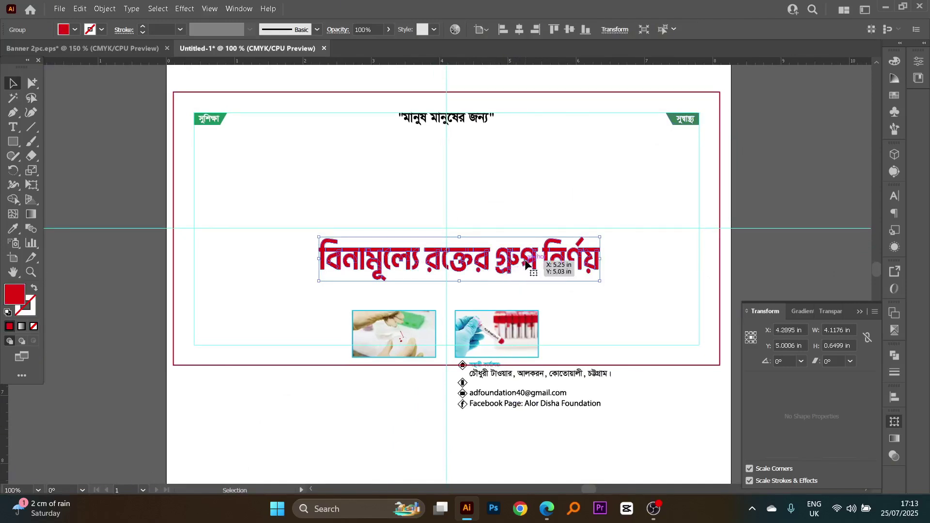
drag(522, 264, 511, 194)
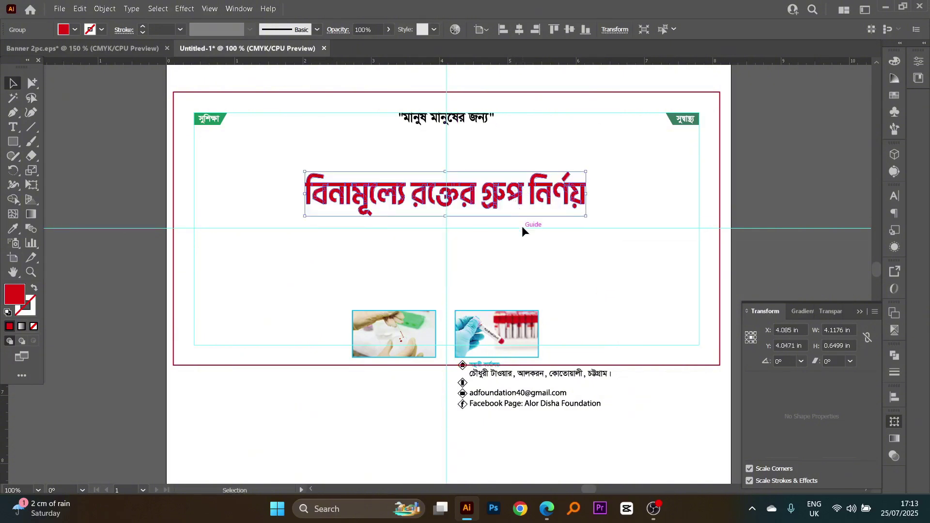
key(Right)
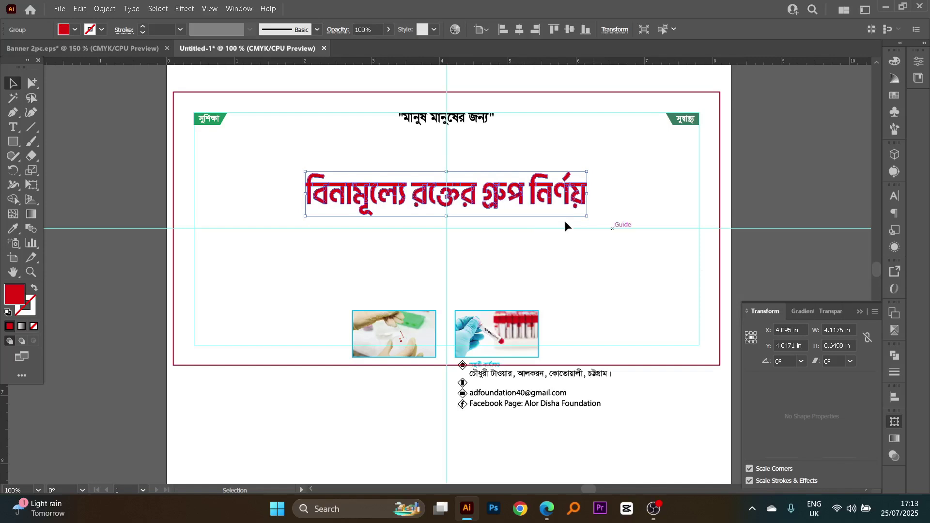
Enlarge the red heading proportionally to about 5.65 in wide and shift it slightly down, keeping it centred on the vertical guide
drag(589, 198, 639, 199)
drag(532, 195, 501, 210)
key(space)
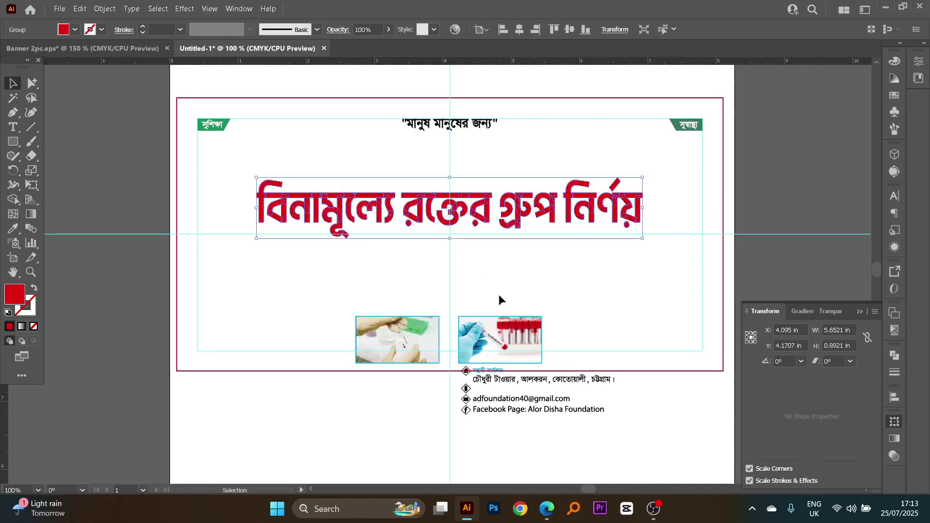
Examine the placement and spacing of the two blood-test photos on either side of the vertical guide
scroll(442, 270, down, 2)
drag(388, 276, 522, 315)
scroll(488, 311, up, 5)
key(space)
drag(519, 236, 587, 240)
click(446, 230)
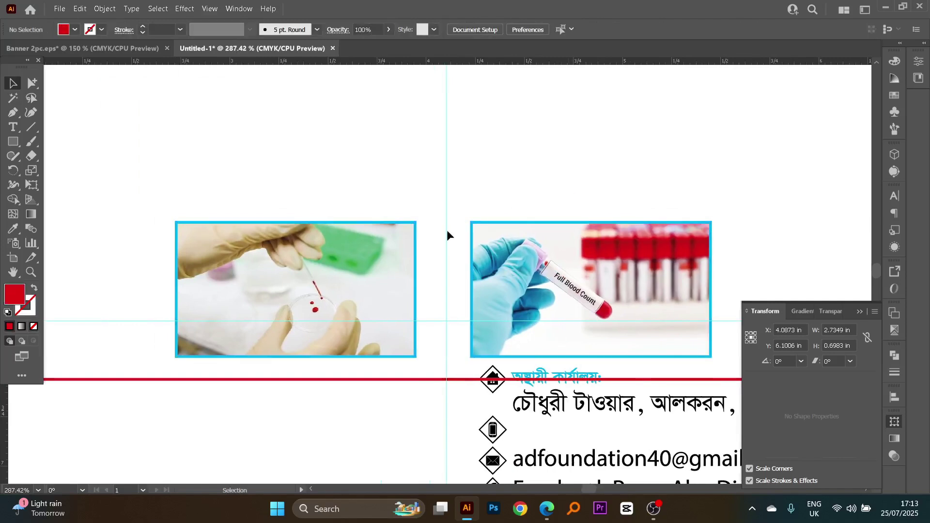
drag(349, 180, 484, 238)
click(565, 202)
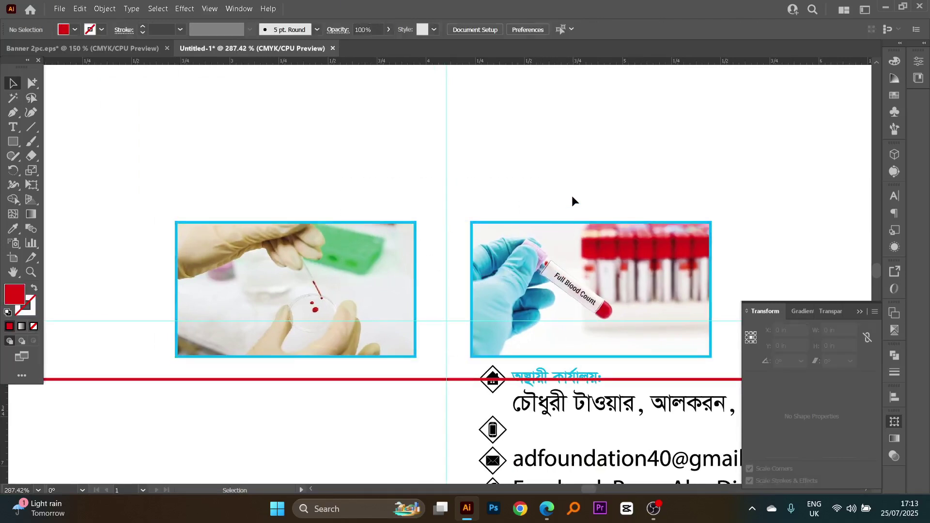
click(625, 310)
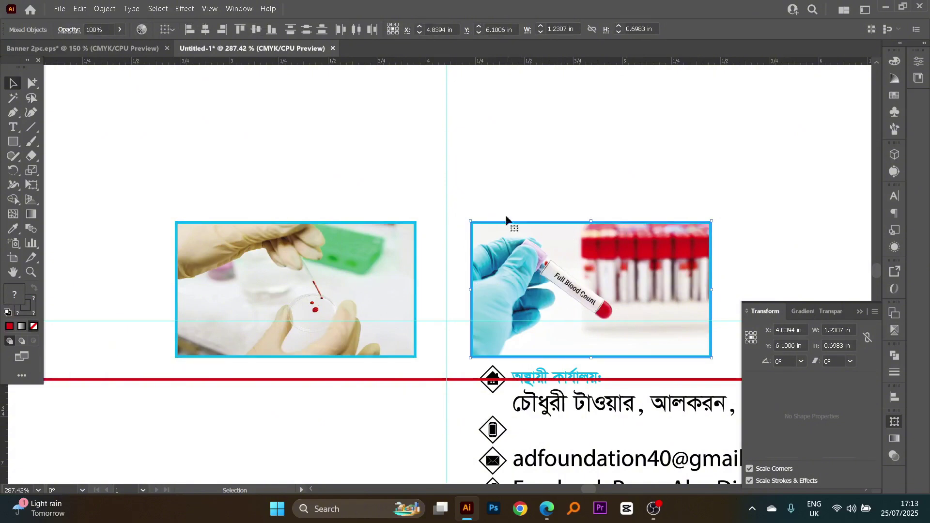
key(space)
key(ctrl+minus)
key(ctrl+minus)
drag(436, 214, 472, 187)
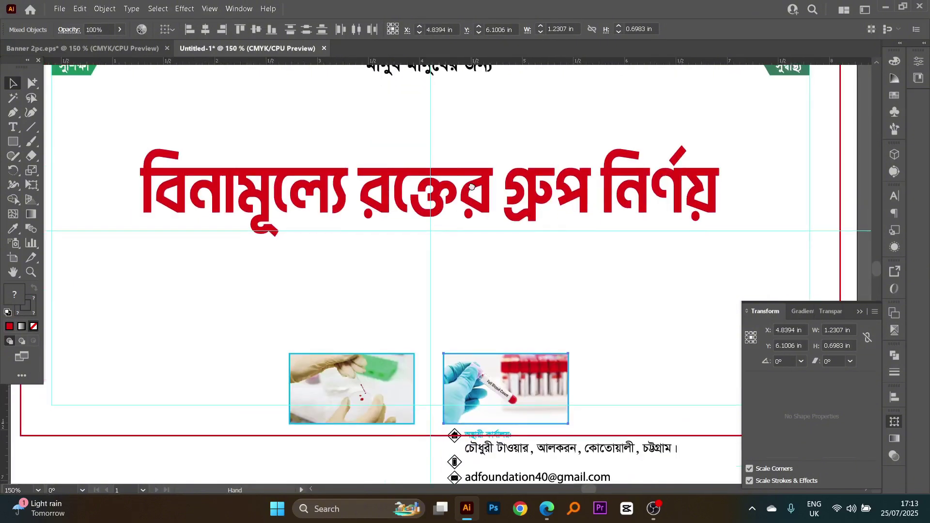
drag(464, 234, 494, 201)
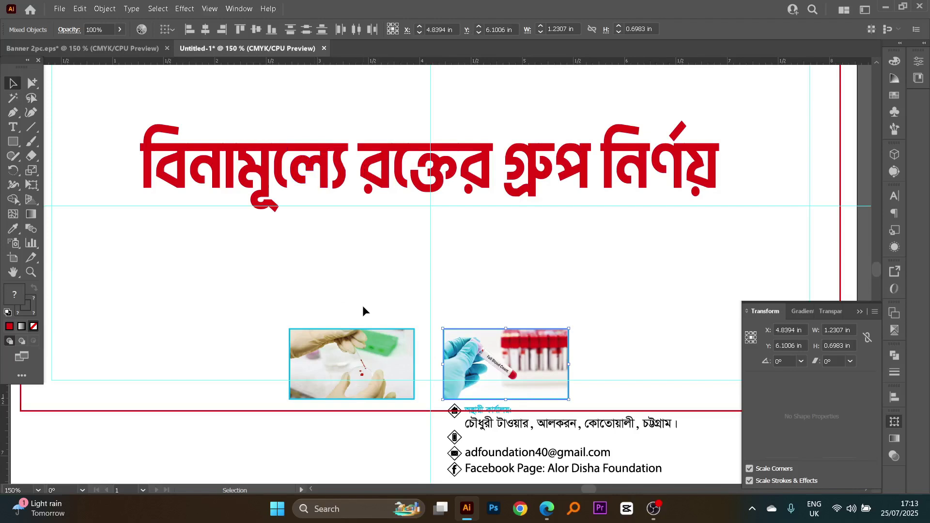
Move the two blood-test photos together up to just below the heading and centre the pair on the vertical guide
drag(364, 310, 450, 351)
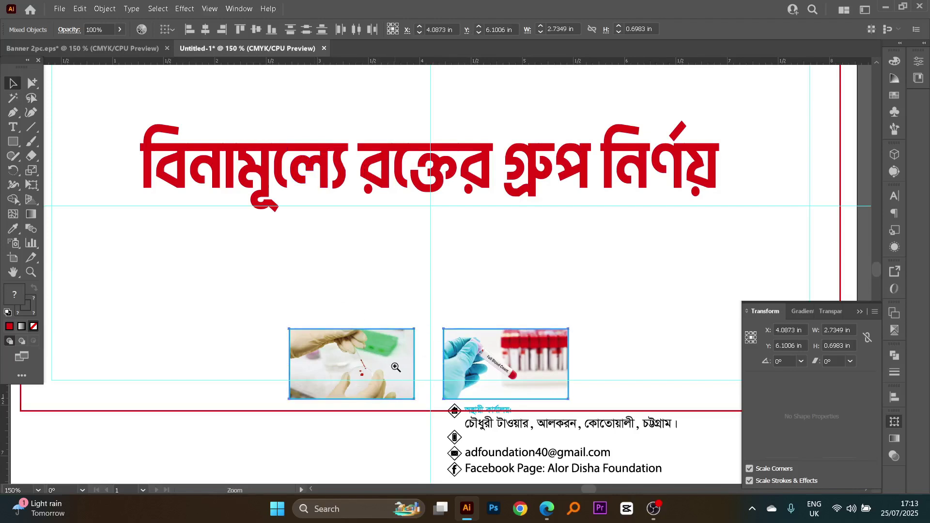
key(ctrl+plus)
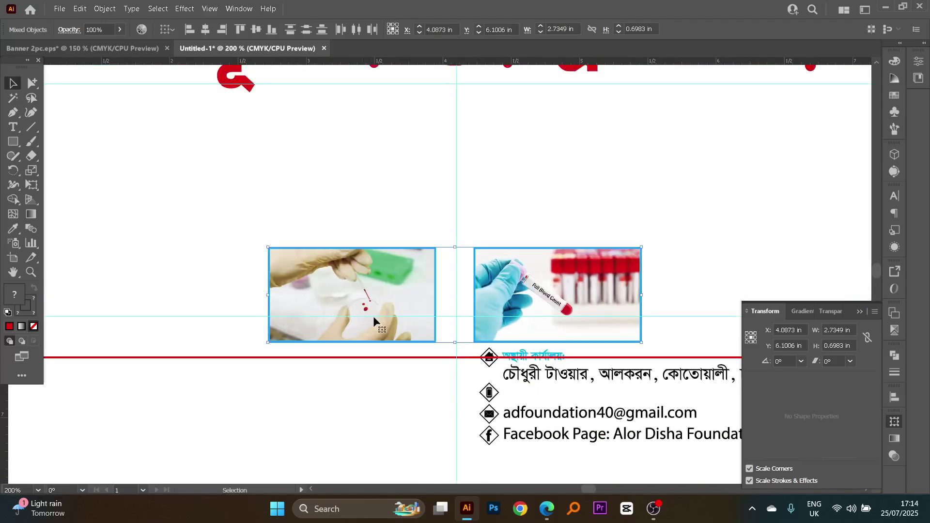
drag(472, 327, 477, 360)
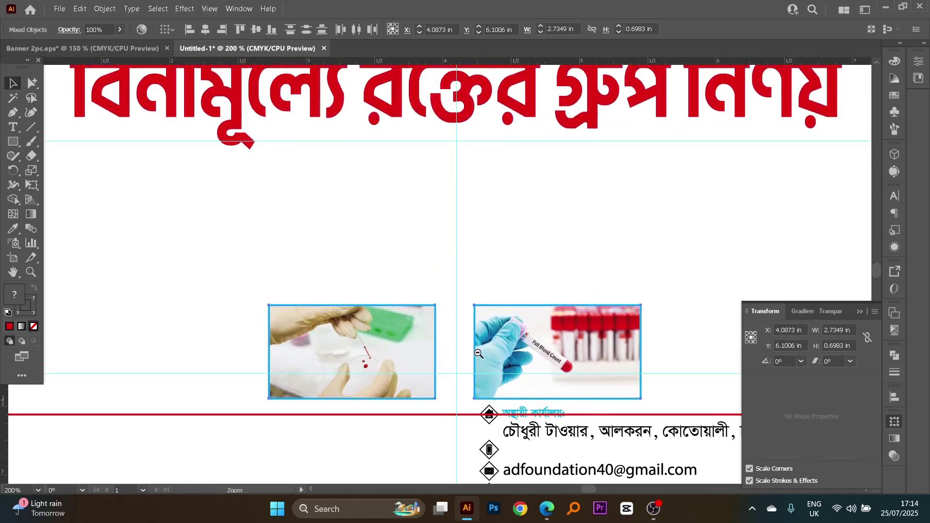
alt+click(478, 354)
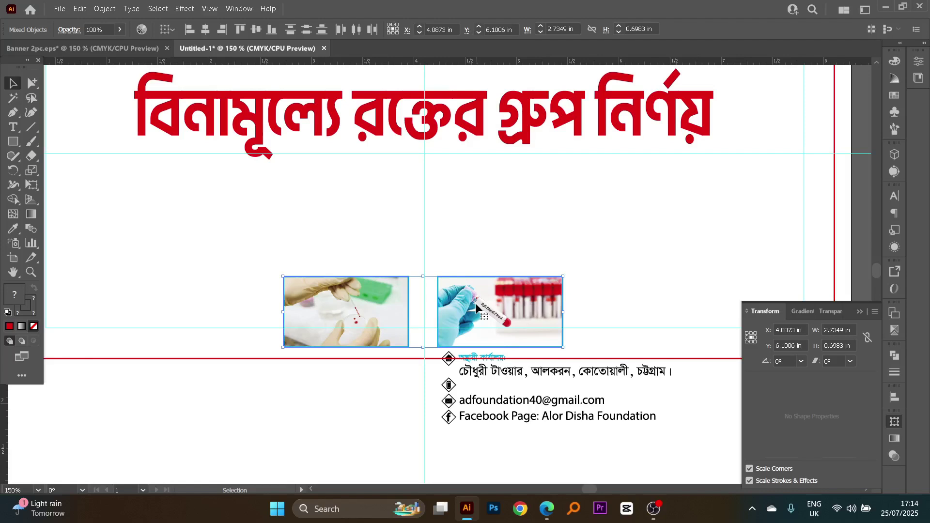
drag(475, 303, 492, 260)
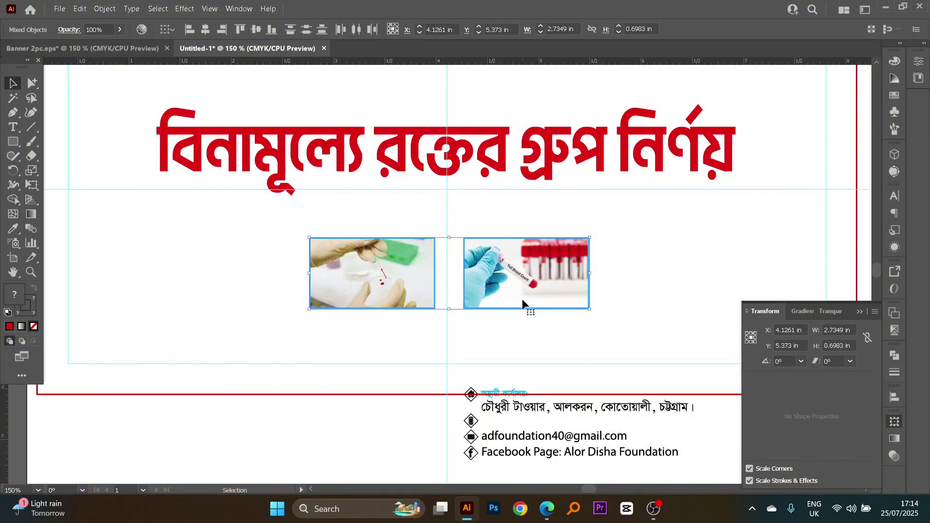
key(Left)
key(Left)
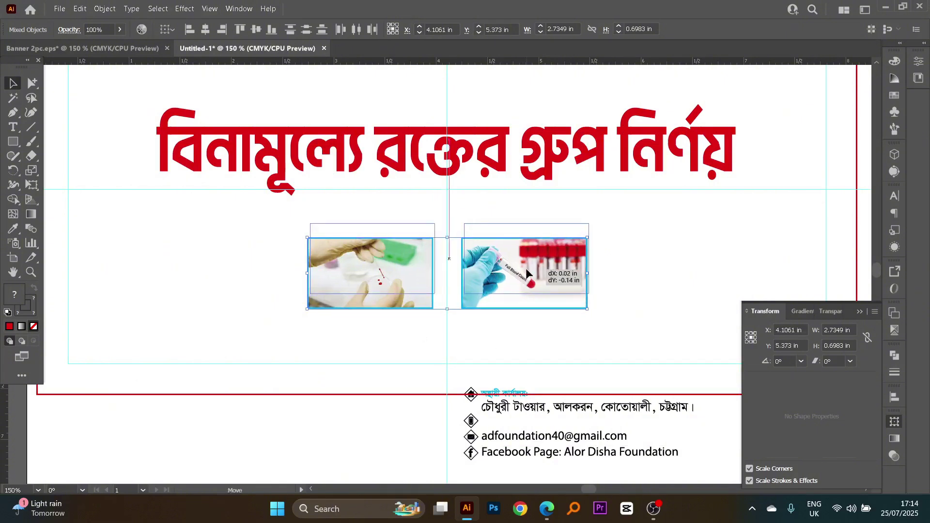
drag(524, 288, 523, 270)
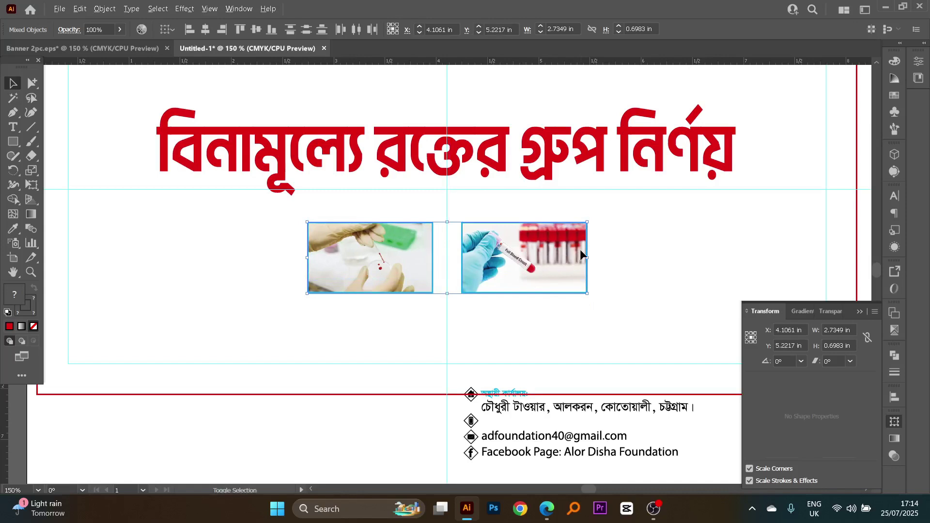
Enlarge both blood-test photos together proportionally from their common centre, keeping the pair centred on the vertical guide
drag(587, 258, 612, 258)
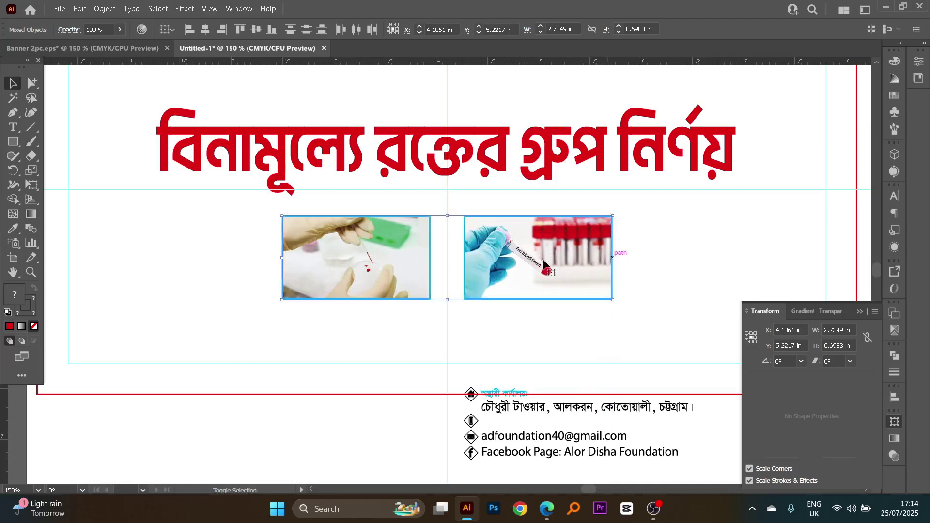
drag(482, 182, 488, 204)
shift+click(492, 211)
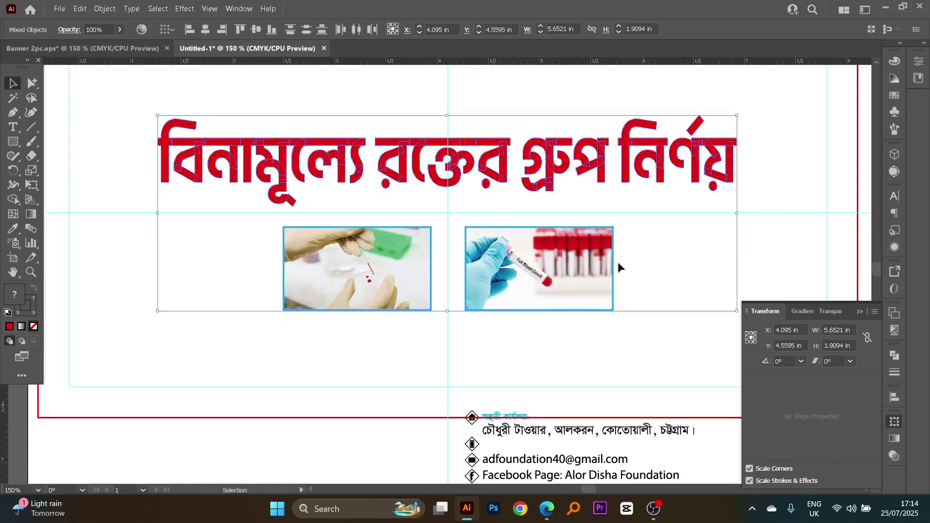
click(647, 267)
key(ctrl+minus)
drag(444, 299, 481, 283)
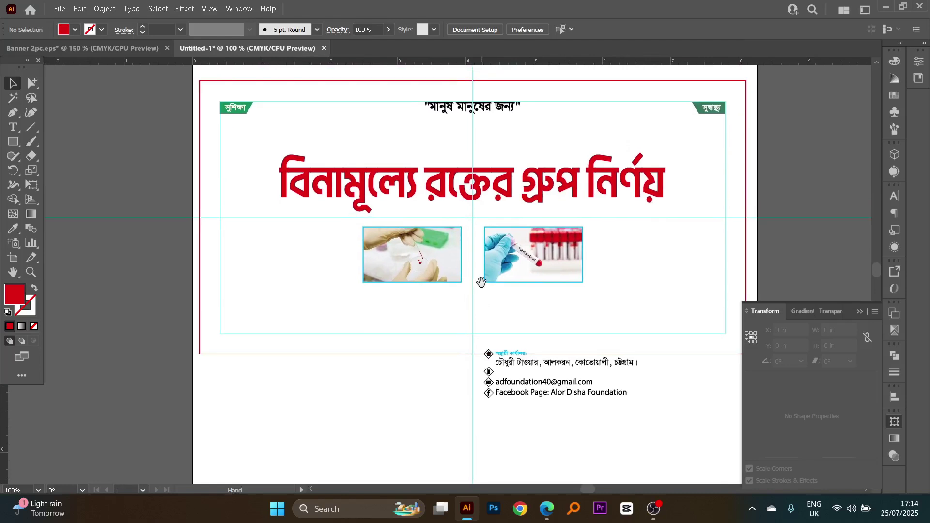
drag(474, 247, 474, 277)
key(ctrl+a)
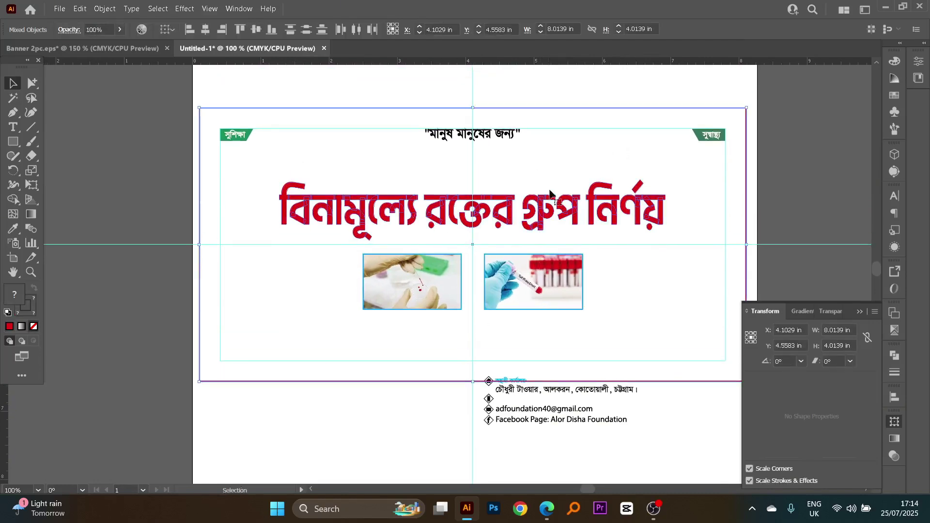
click(572, 109)
key(ctrl+w)
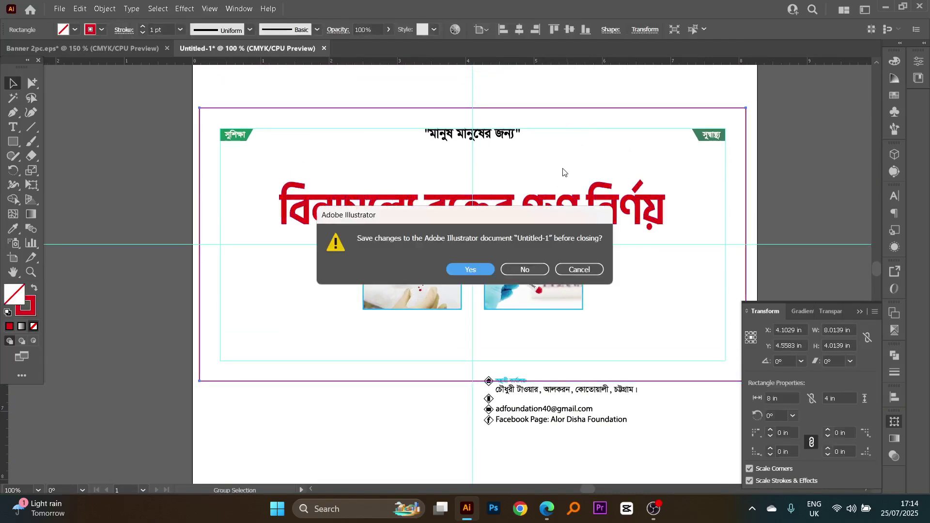
click(579, 269)
key(ctrl+shift+a)
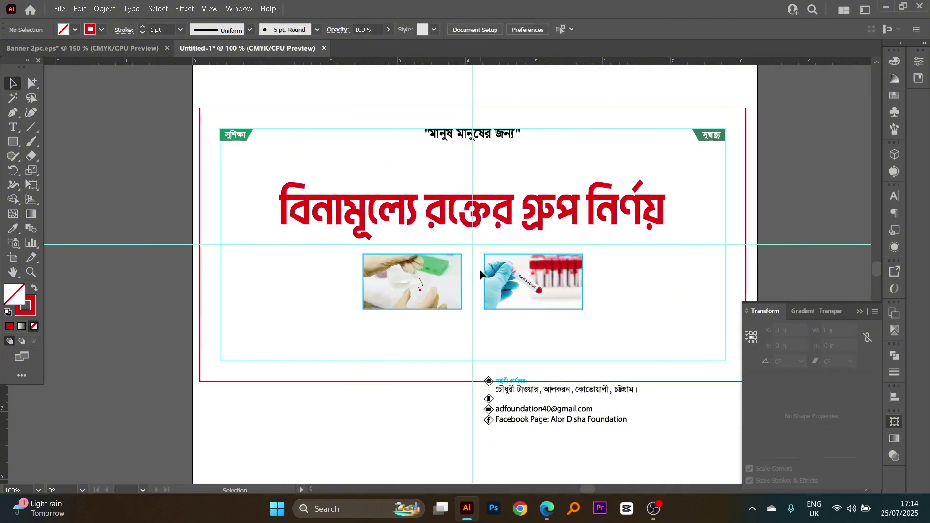
Nudge the red heading and both blood-test photos up slightly together
drag(355, 281, 508, 213)
key(Up)
key(Up)
key(Up)
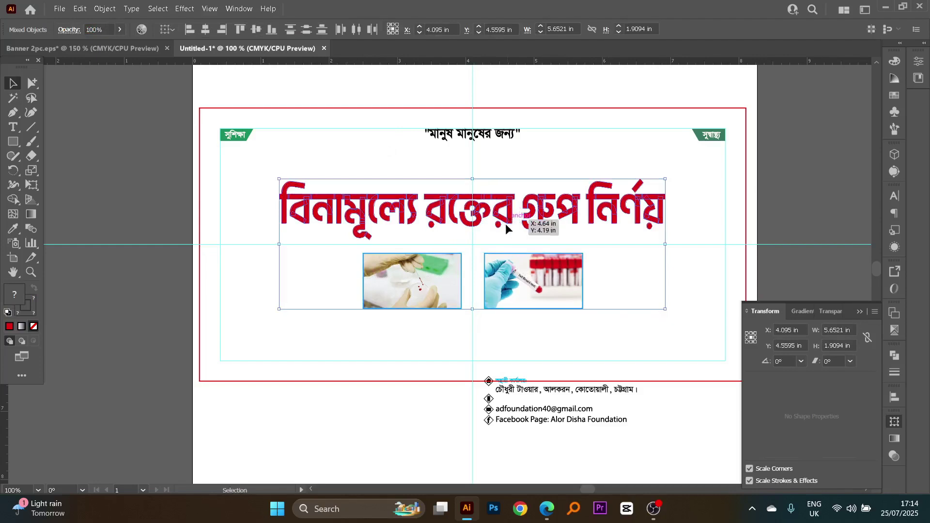
click(625, 317)
Move the contact-details block with its icons up into the banner's lower-right area, beneath the test-tube photo
drag(610, 335, 607, 266)
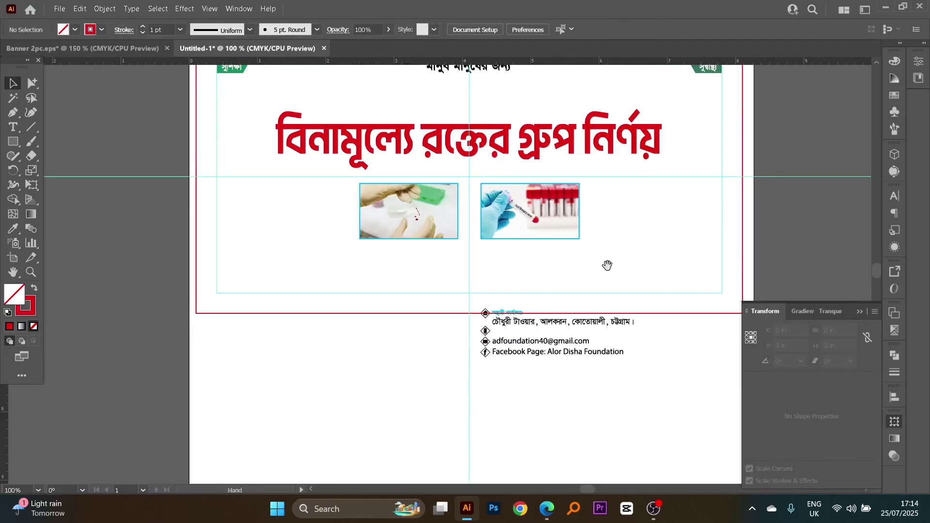
scroll(555, 333, up, 5)
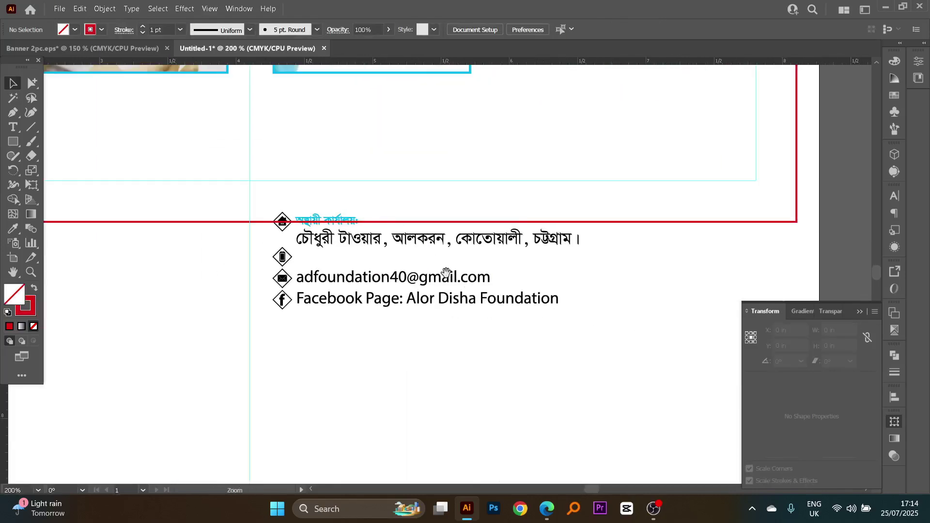
drag(400, 397, 301, 247)
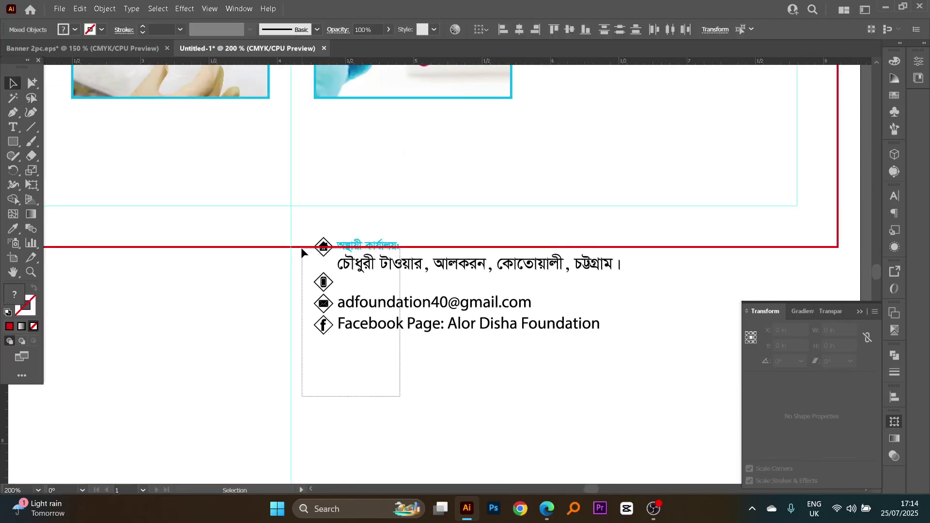
drag(385, 337, 498, 230)
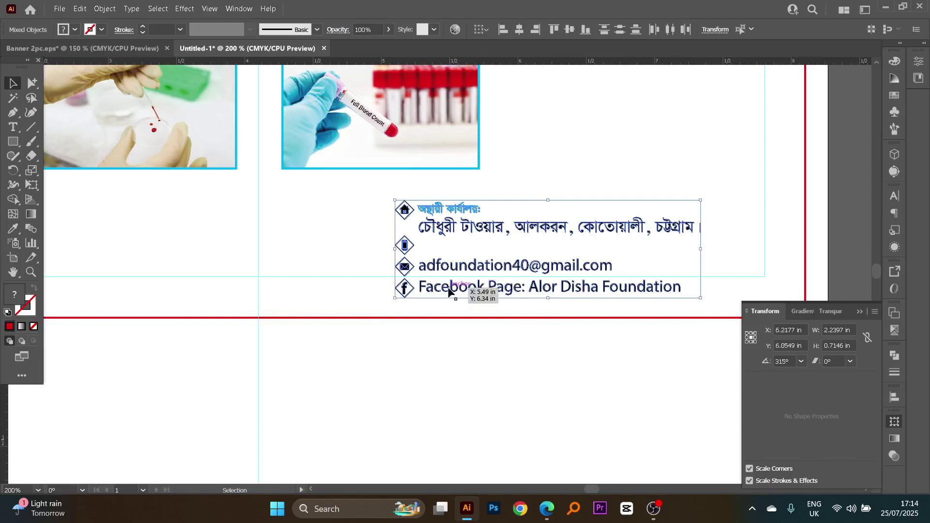
click(353, 253)
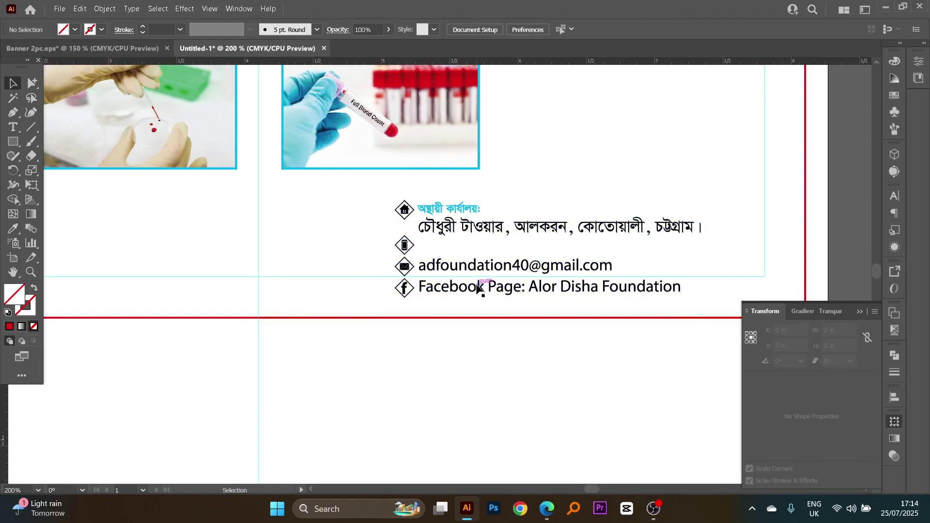
click(458, 293)
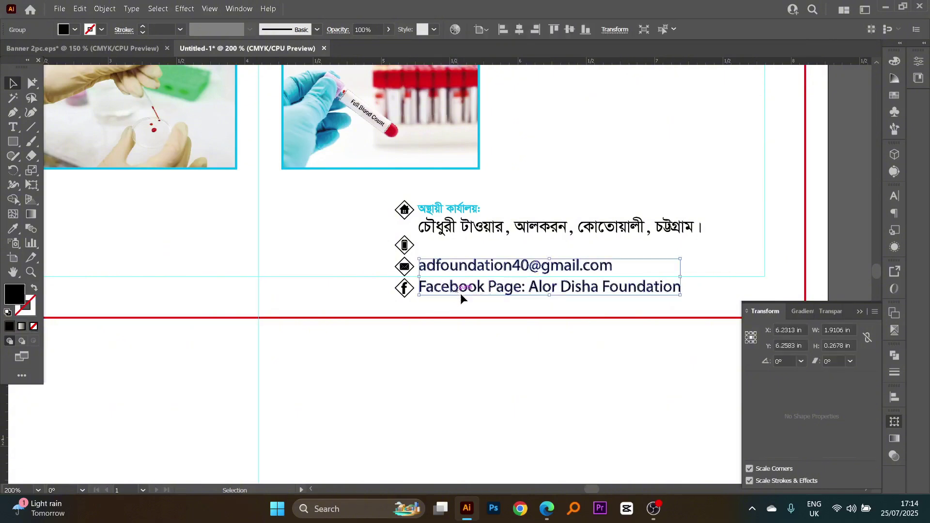
click(529, 312)
Move the contact-details block straight up so its lowest icon rests on the bottom margin guide
scroll(490, 282, up, 1)
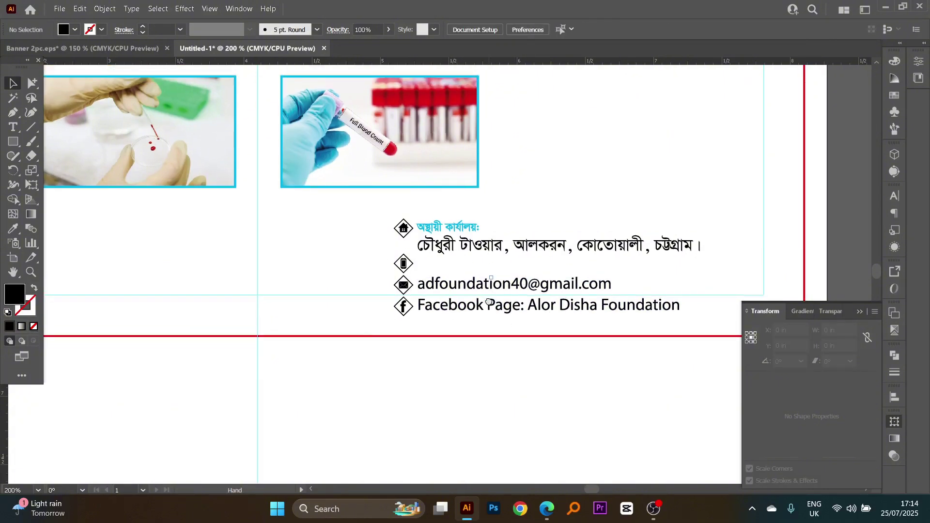
drag(366, 221, 541, 336)
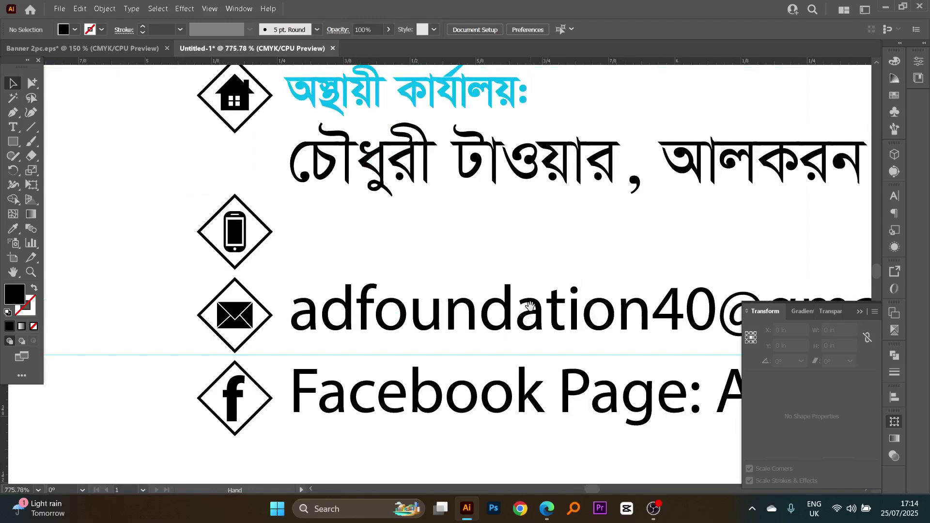
alt+click(449, 248)
alt+click(446, 249)
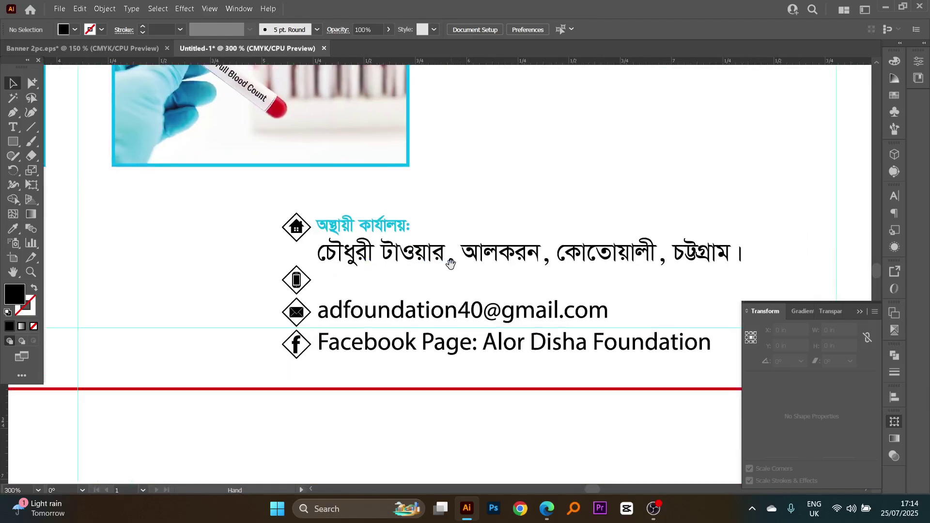
drag(287, 253, 396, 357)
drag(408, 318, 412, 285)
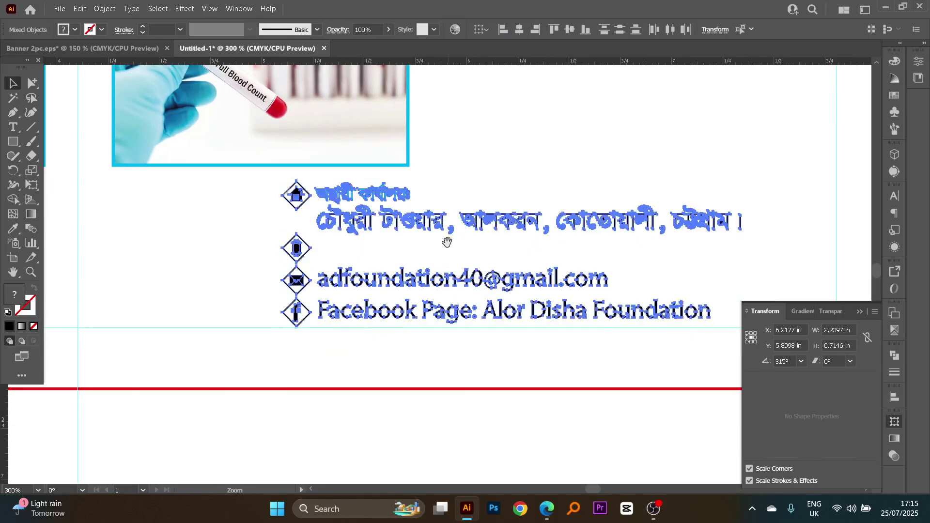
Move both blood-test photos up together by 0.1 in so their upper edges meet the horizontal guide
scroll(435, 242, up, 1)
scroll(412, 242, down, 2)
drag(383, 245, 431, 280)
drag(319, 274, 562, 386)
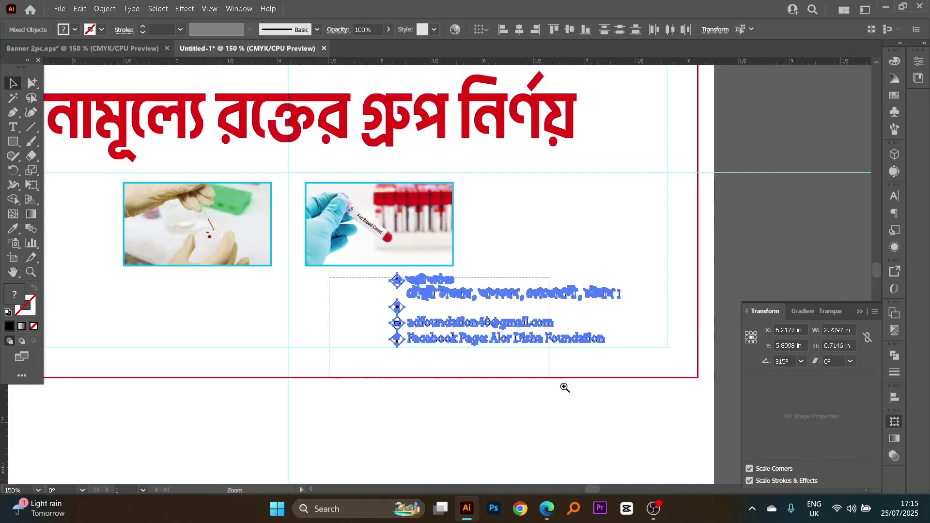
scroll(484, 290, down, 1)
drag(252, 237, 452, 275)
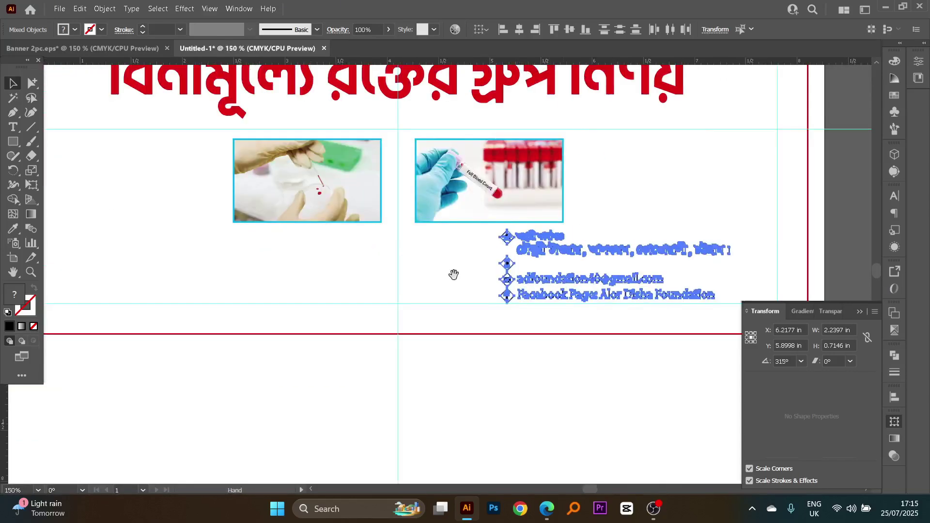
drag(276, 255, 508, 279)
drag(690, 294, 456, 316)
click(400, 302)
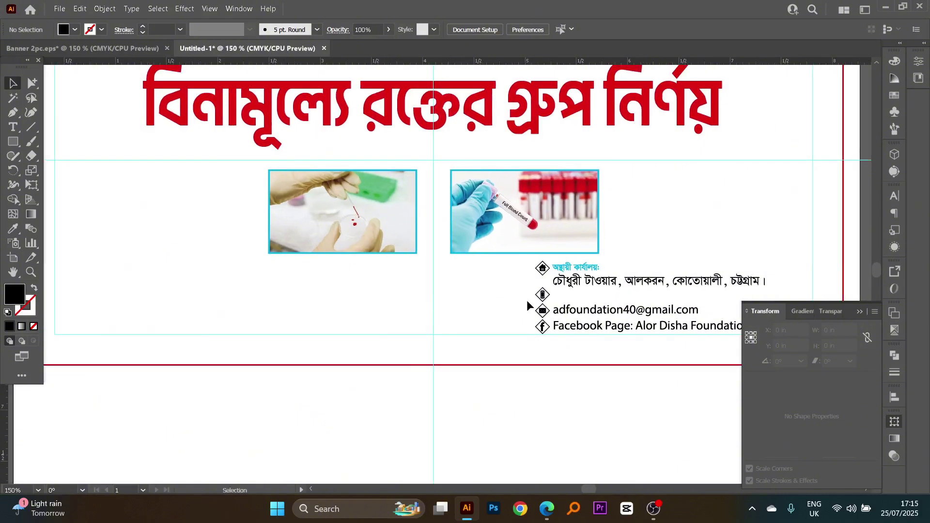
drag(475, 270, 372, 214)
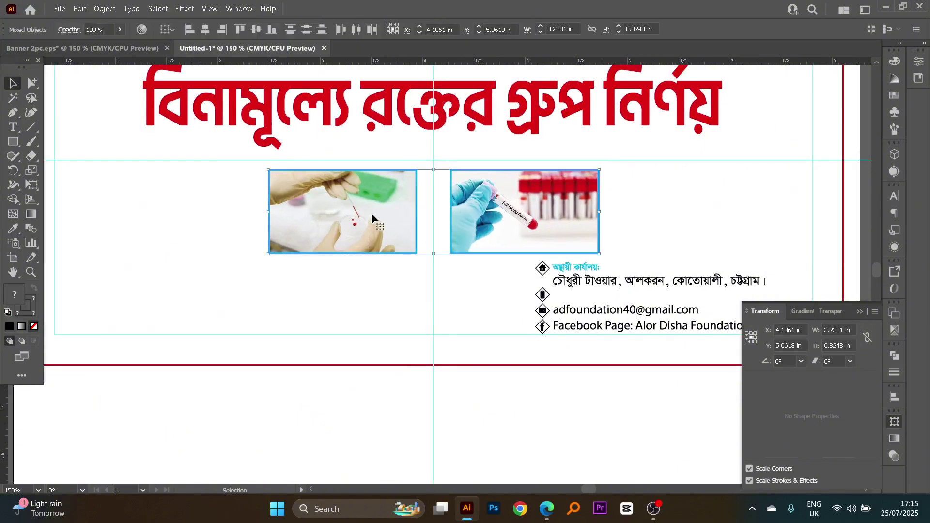
key(shift+Up)
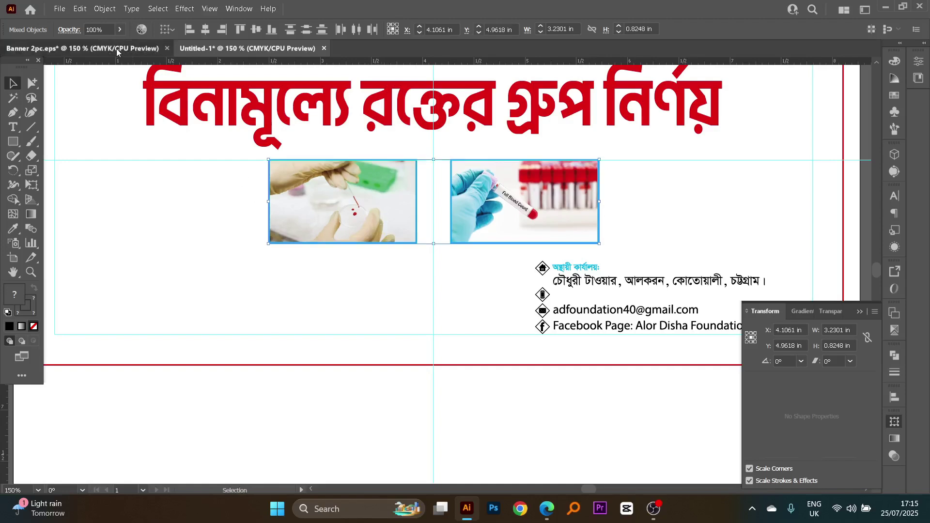
Switch to the Banner 2pc.eps document and locate the foundation's logo and name below the photos
click(116, 48)
click(376, 205)
scroll(320, 345, down, 1)
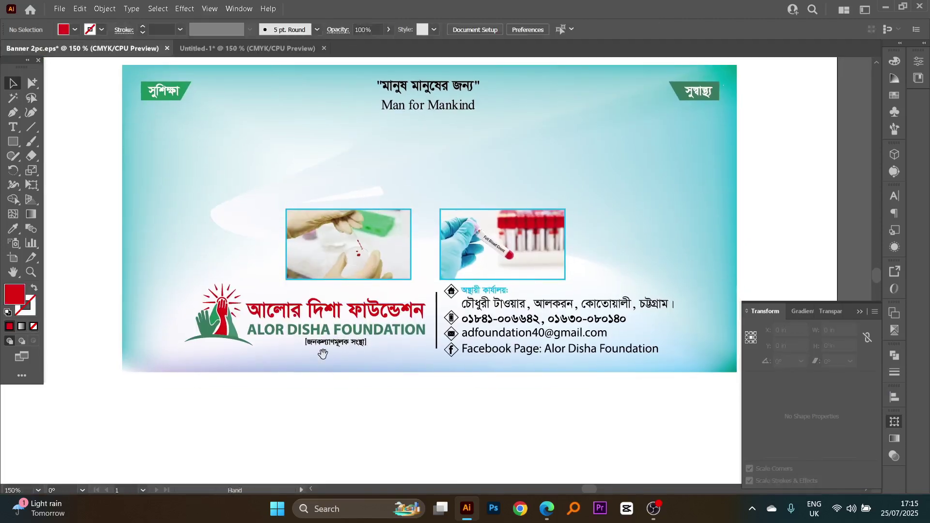
scroll(322, 353, down, 3)
scroll(336, 270, up, 2)
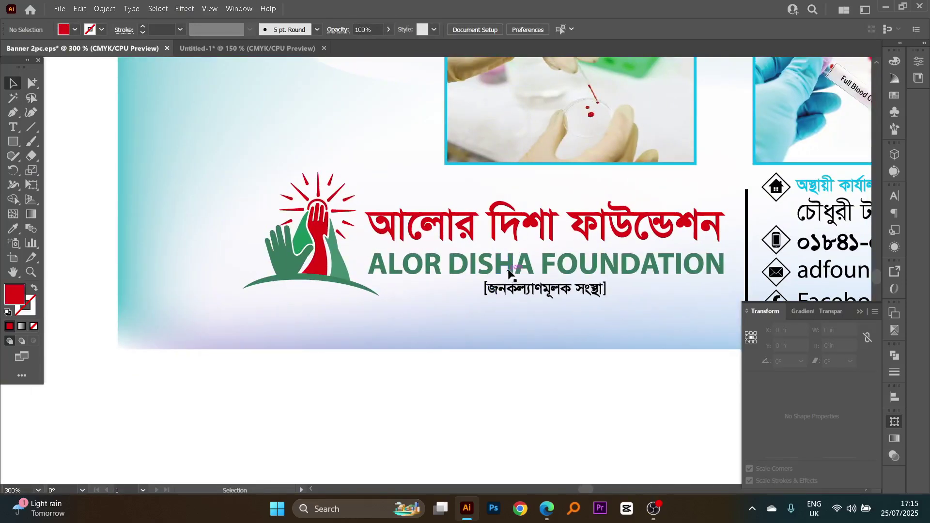
click(528, 262)
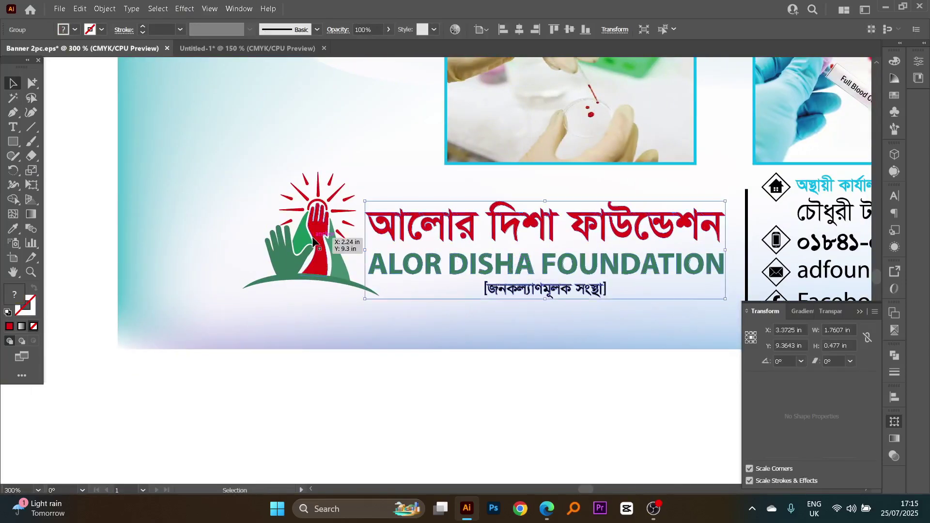
shift+click(332, 255)
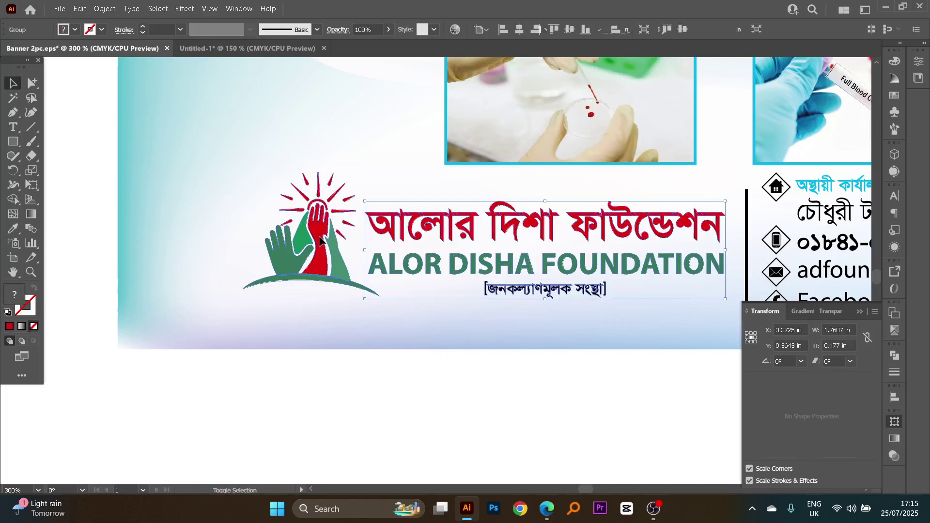
click(424, 366)
Cut the hands logo together with the ALOR DISHA FOUNDATION name group and return to the Untitled-1 banner document
click(454, 269)
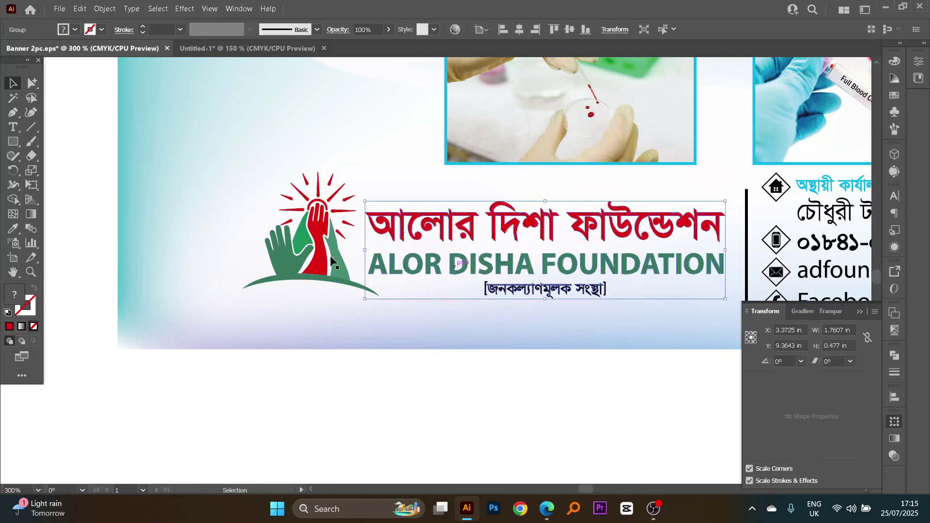
click(305, 233)
scroll(215, 125, down, 1)
drag(223, 140, 428, 286)
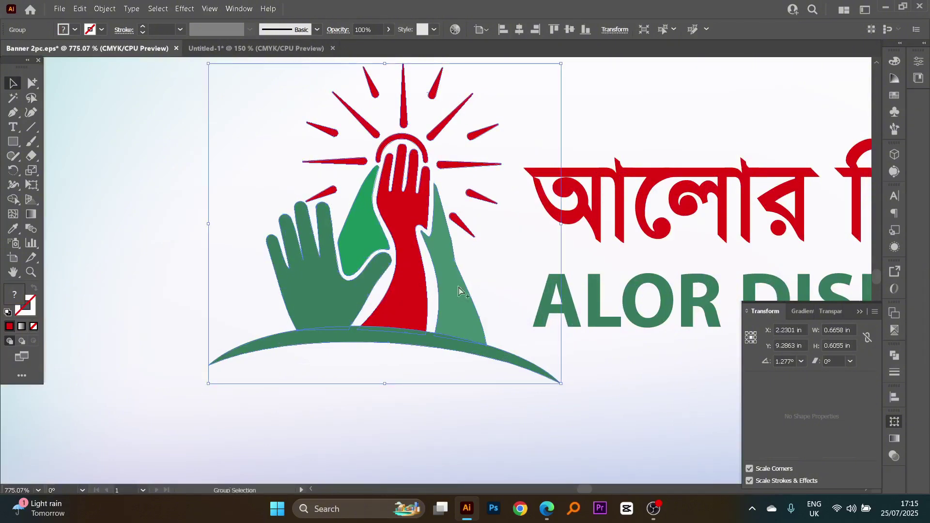
key(ctrl+minus)
key(ctrl+minus)
drag(586, 261, 570, 281)
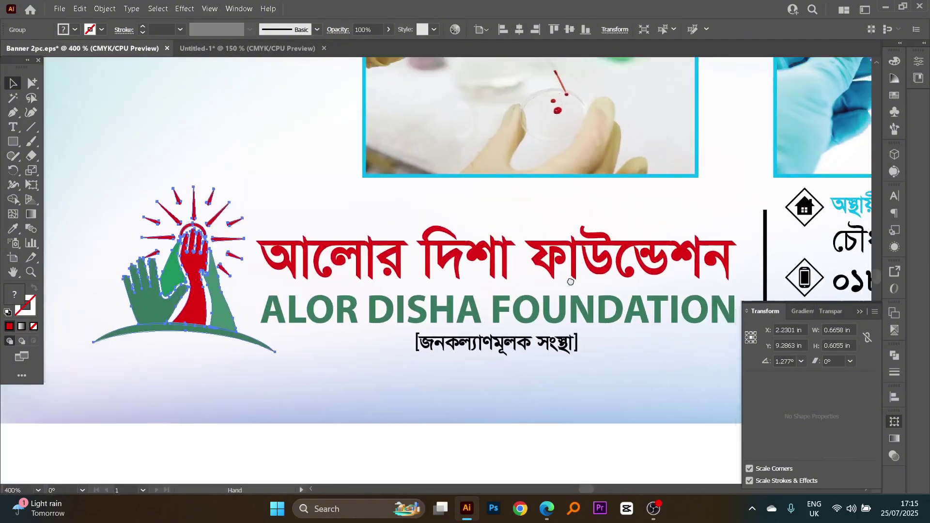
shift+click(520, 345)
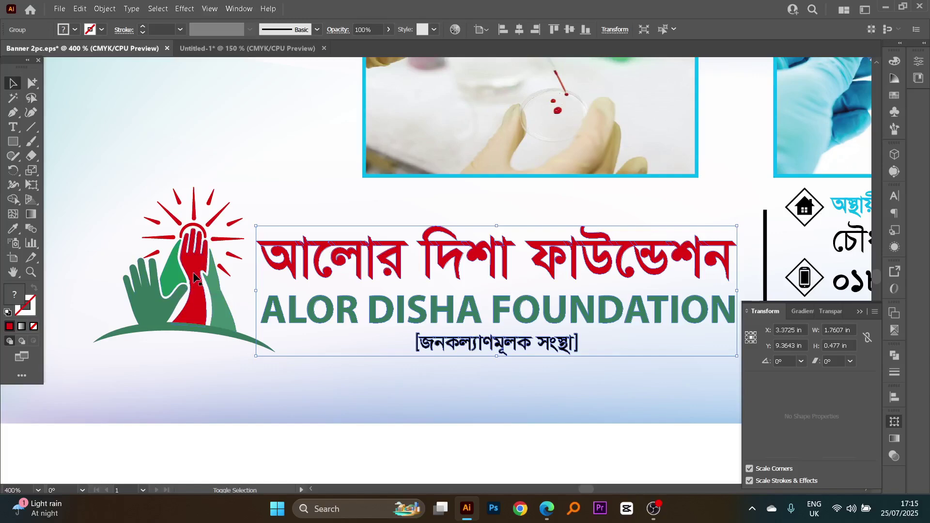
ctrl+alt+click(343, 266)
drag(685, 294, 386, 363)
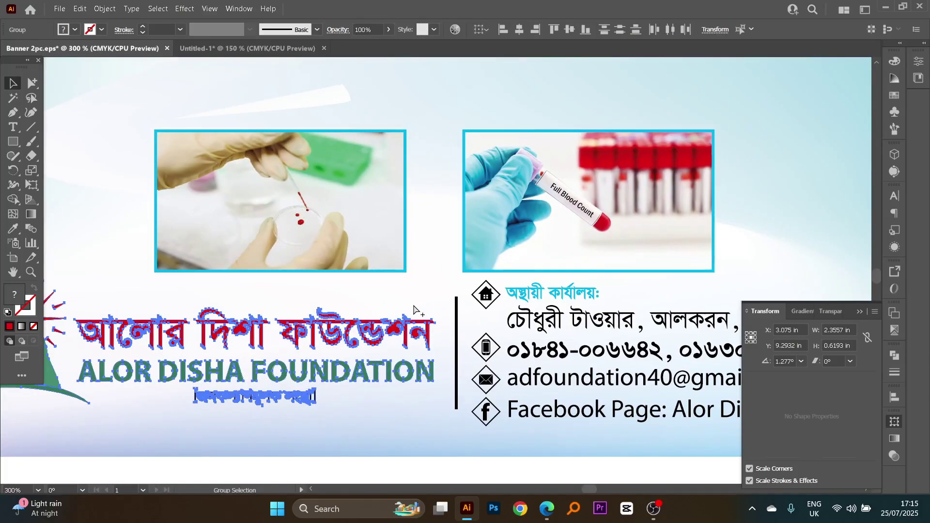
key(ctrl+x)
key(ctrl+Tab)
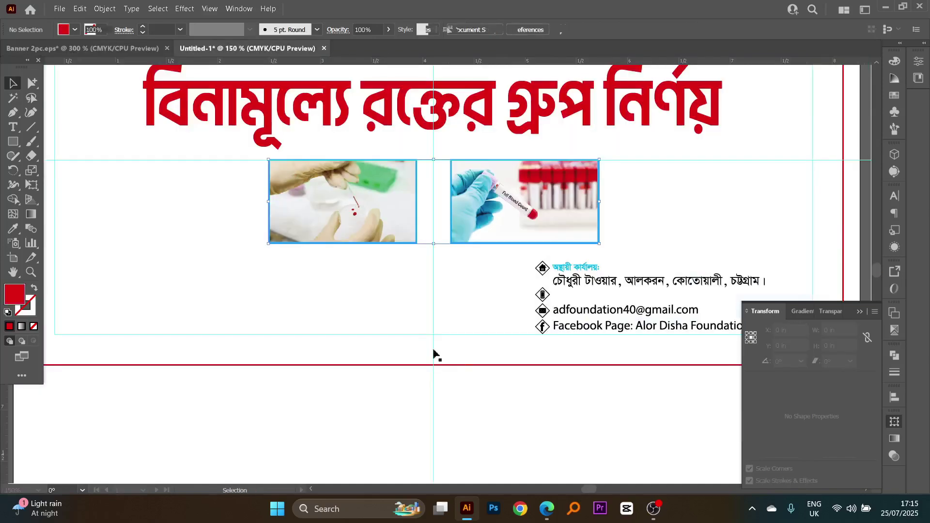
scroll(401, 258, left, 3)
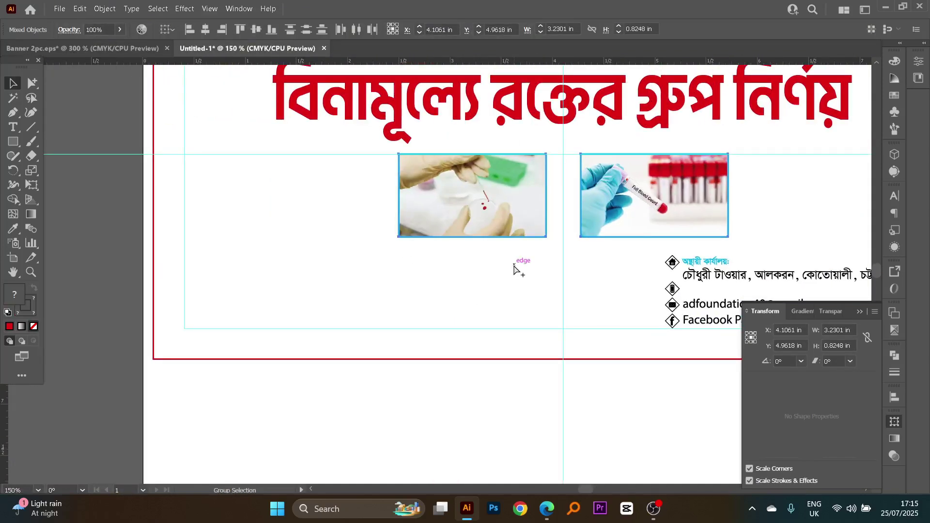
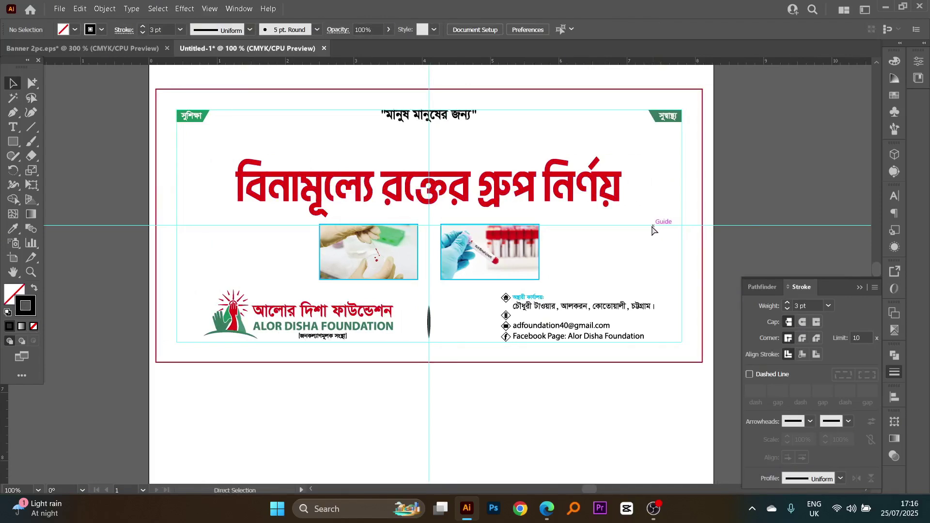
key(ctrl+a)
scroll(630, 220, up, 1)
click(656, 214)
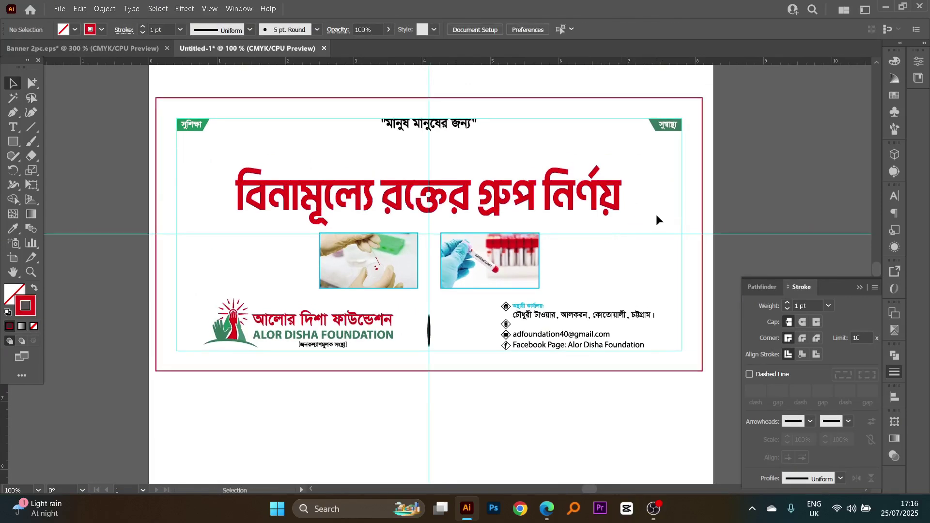
click(546, 509)
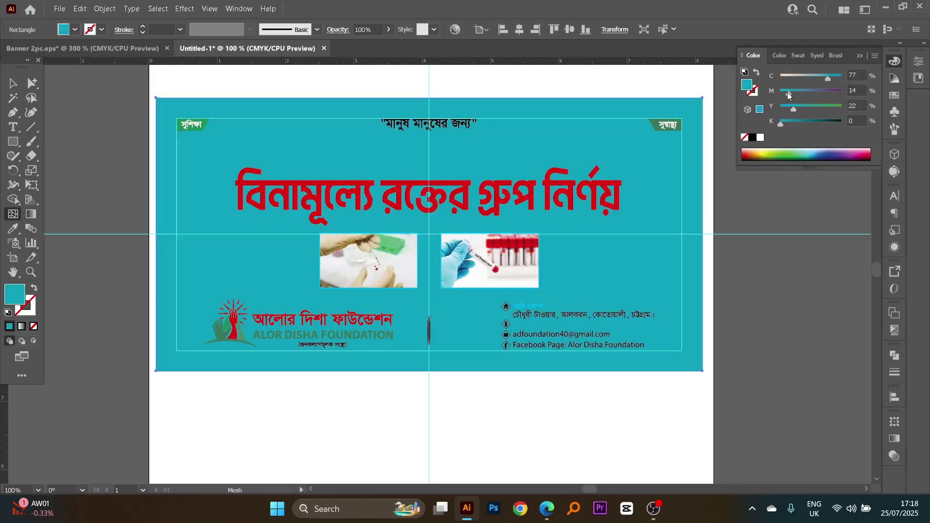
Set the background rectangle's fill to C 68, M 0, Y 8, K 0 and convert it to a gradient mesh at its upper-right corner
mouse_move(788, 93)
mouse_down()
mouse_move(780, 93)
mouse_move(785, 109)
mouse_up()
drag(826, 78, 821, 77)
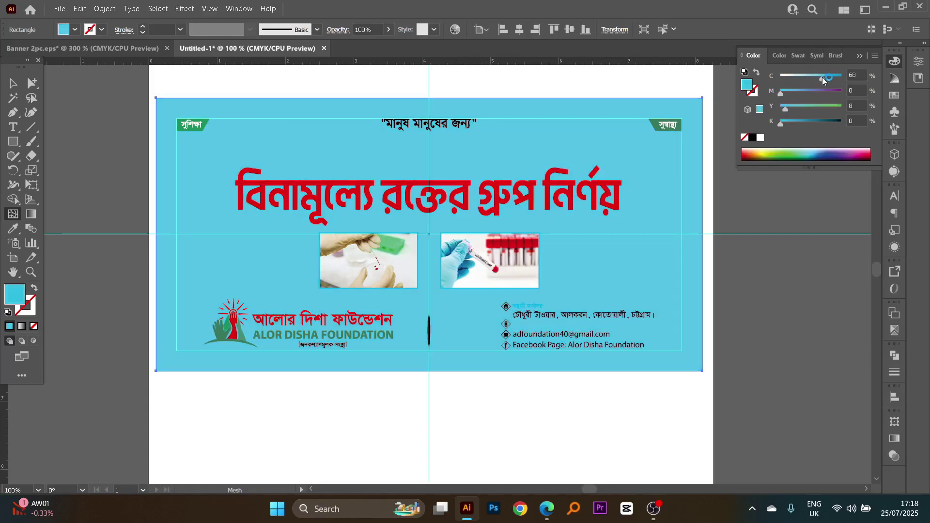
click(705, 100)
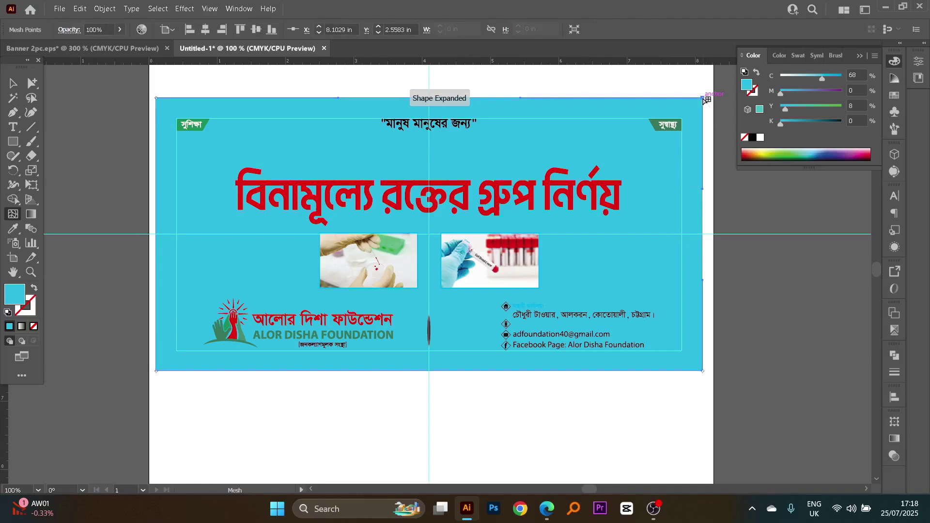
Colour the upper-right mesh point C 29, M 0, Y 1, K 0 and add matching mesh points near the banner's centre and right side
drag(809, 78, 797, 79)
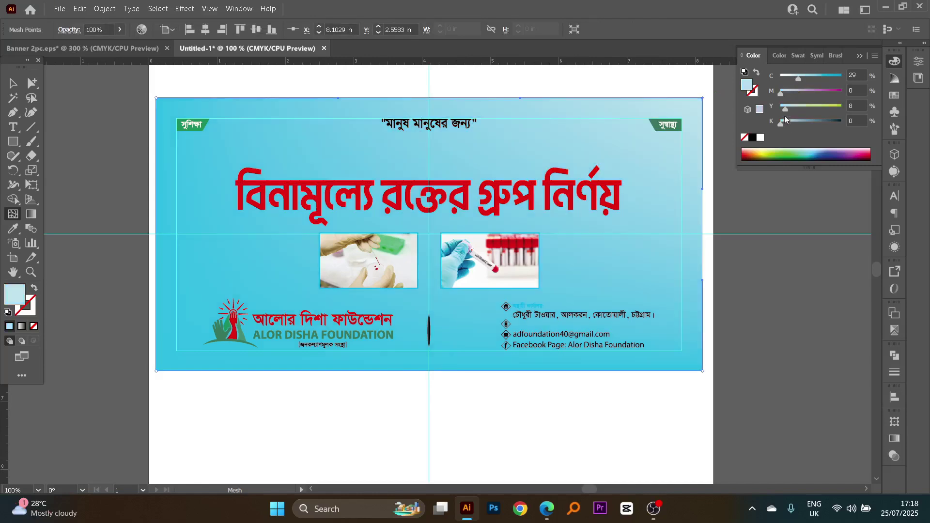
click(785, 107)
click(418, 223)
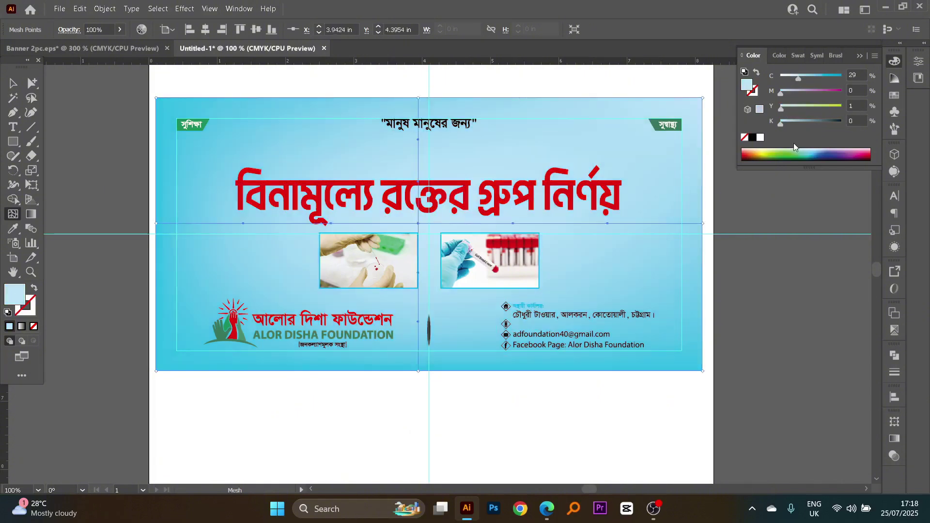
click(649, 264)
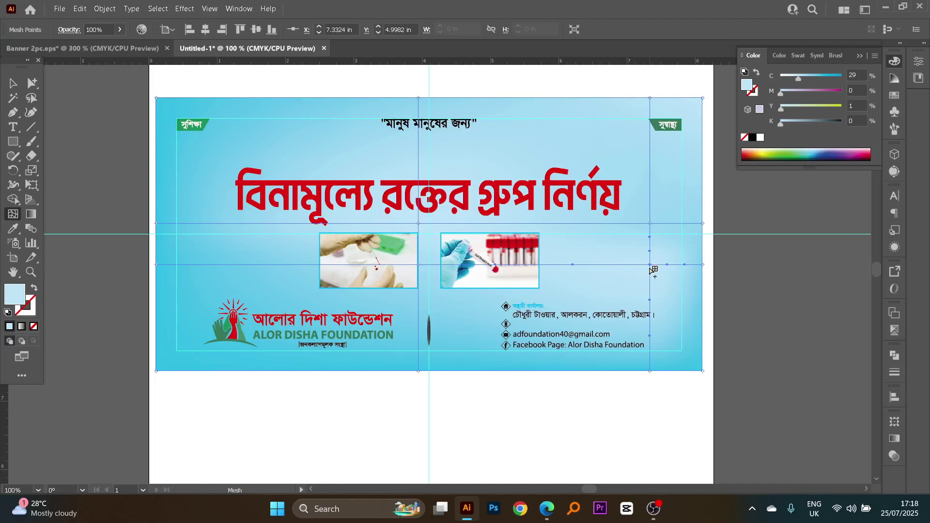
Add light-blue mesh points above the heading's start and above the logo, and pull the mesh point just over the latter upward
click(246, 145)
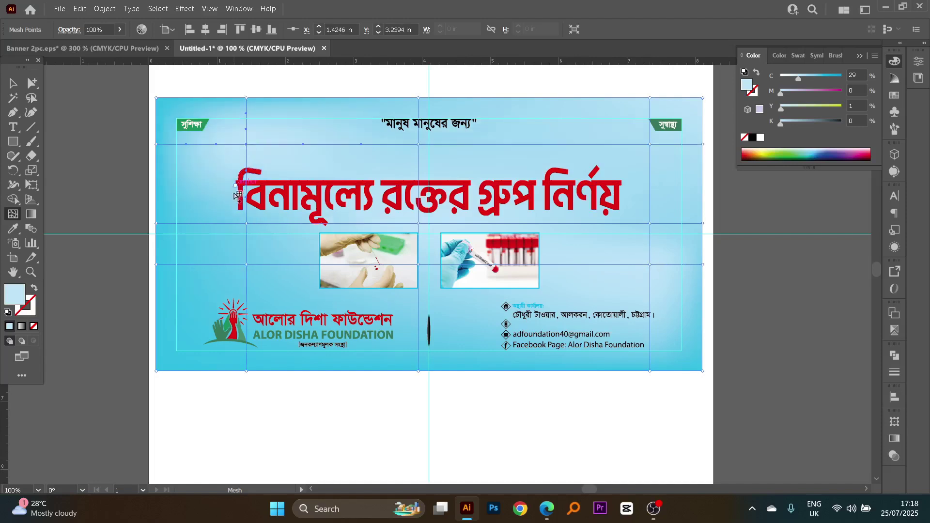
click(197, 273)
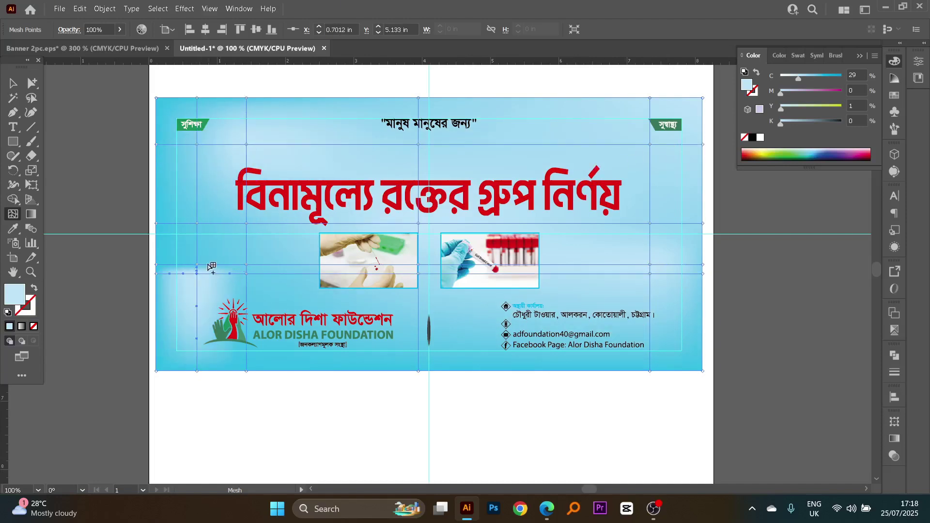
drag(197, 265, 199, 241)
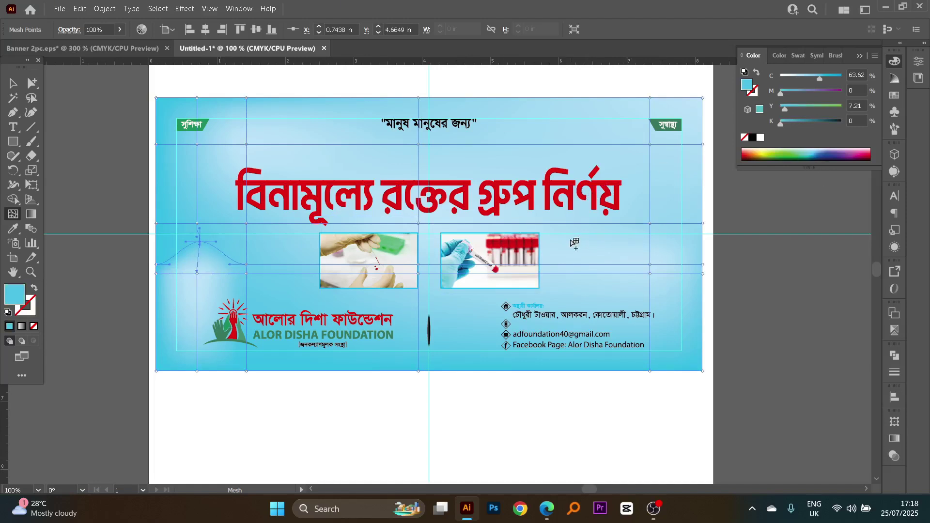
Lighten the mesh point beneath the heading's centre to C 0 and the one above the contact address to C 15
click(419, 223)
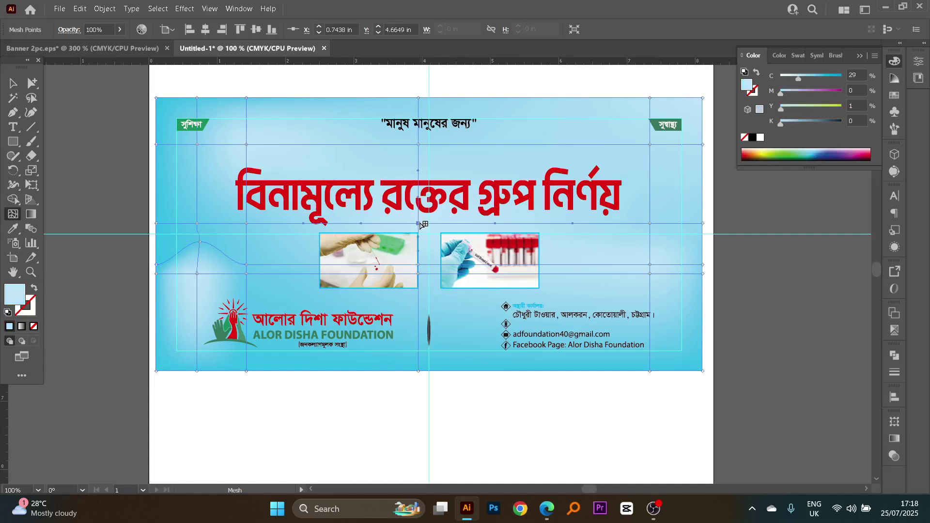
drag(802, 82, 674, 95)
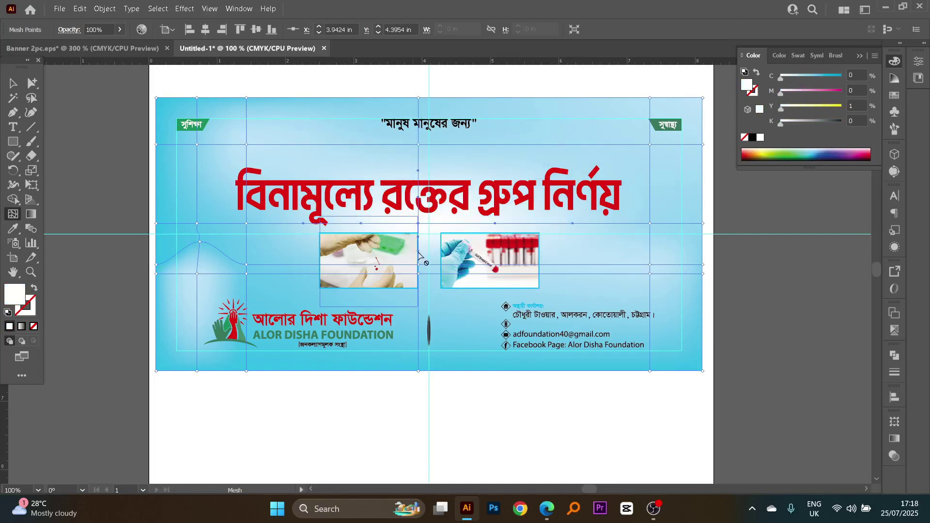
click(650, 274)
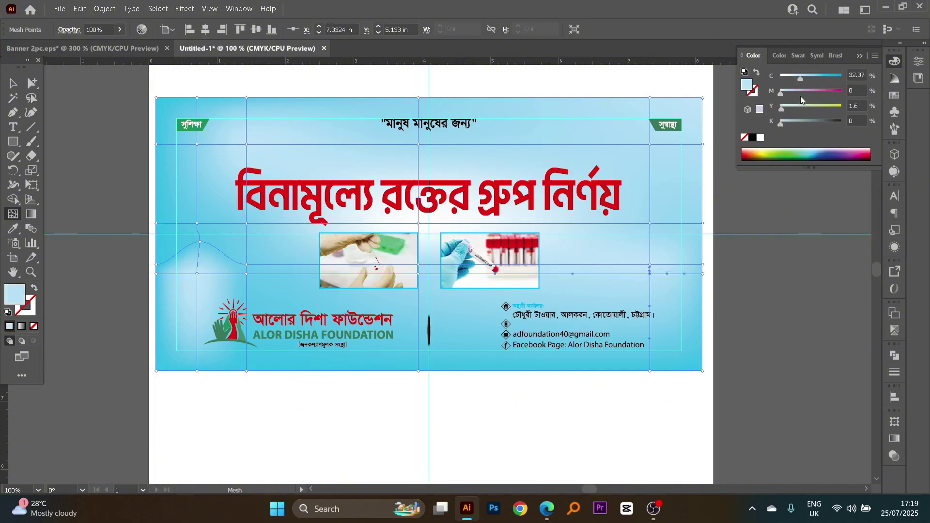
drag(800, 80, 789, 80)
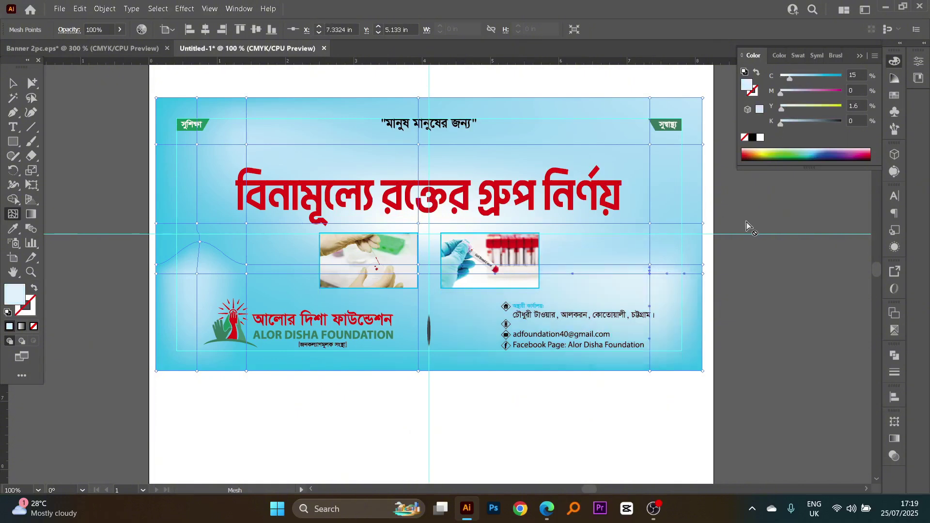
Raise and lighten the two mesh points near the heading's right end, colouring the upper one C 14, M 0, Y 5, K 0
drag(650, 274, 648, 243)
drag(799, 79, 785, 78)
drag(649, 223, 650, 192)
drag(807, 79, 780, 106)
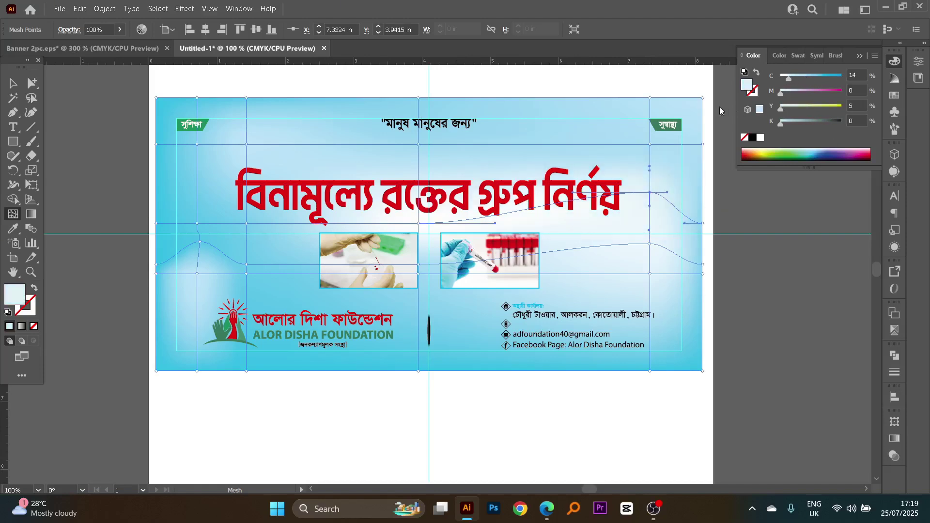
Lighten the mesh point at the middle of the banner's upper edge to C 28 and the upper-left corner point to C 10
click(417, 97)
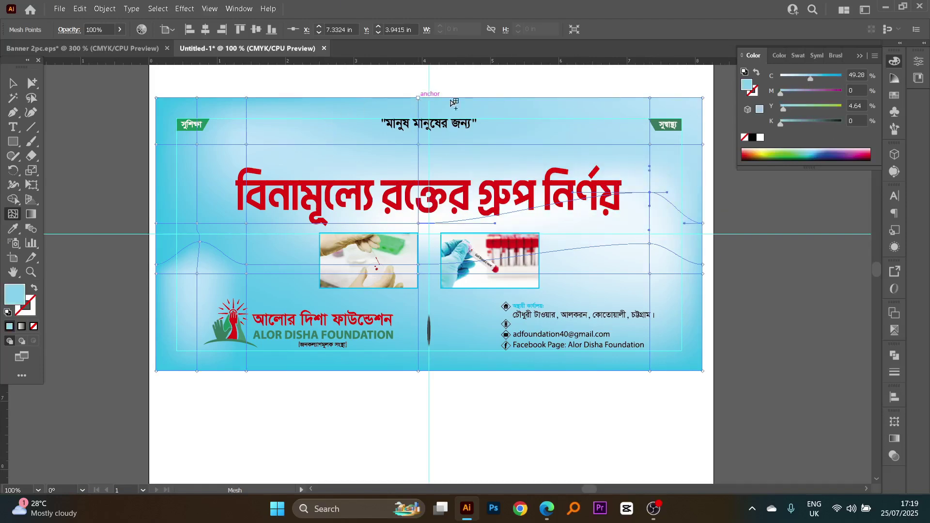
click(797, 76)
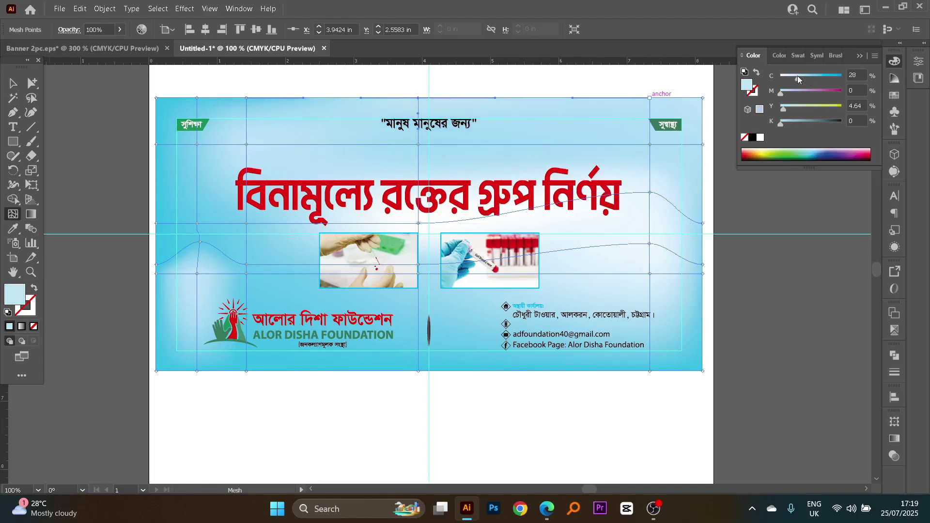
click(156, 97)
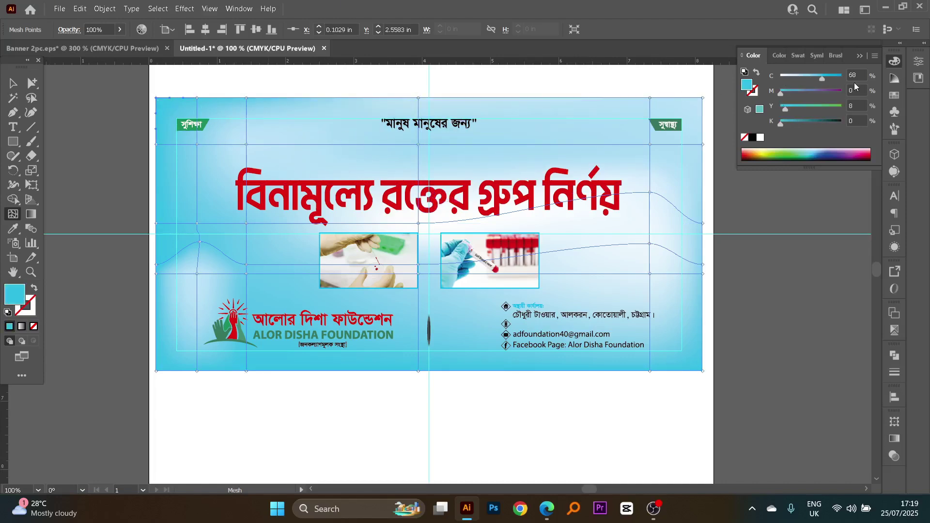
click(802, 75)
click(795, 74)
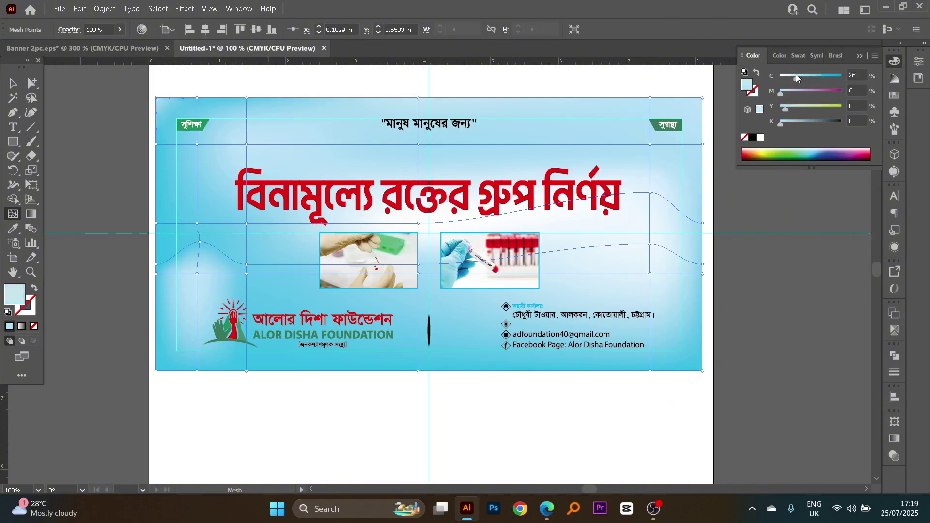
click(786, 75)
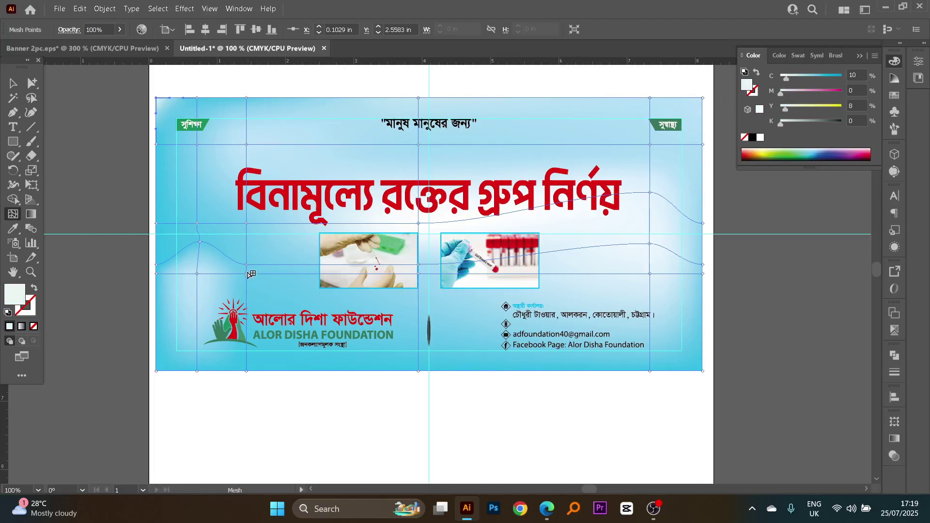
Pull the mesh point above the hands logo down to the logo and colour it C 23, M 0, Y 0, K 0
drag(246, 274, 242, 299)
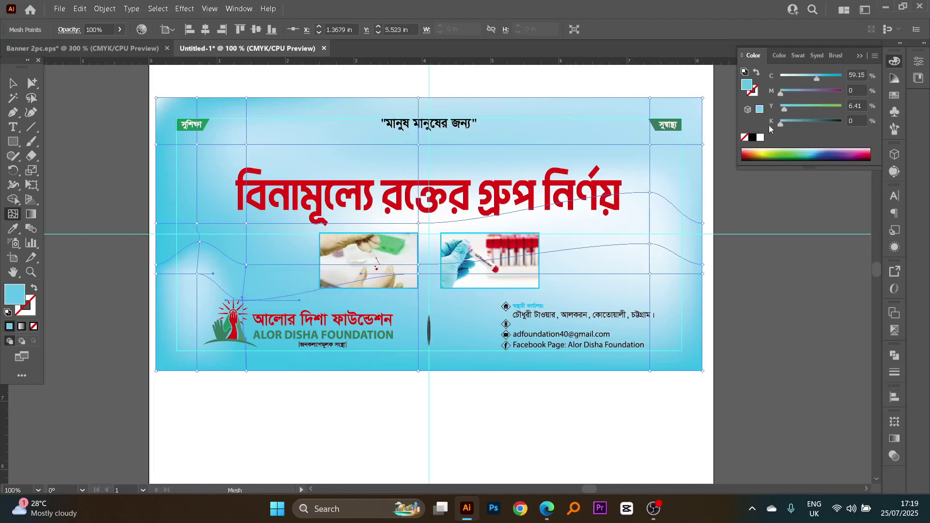
click(794, 78)
drag(784, 109, 778, 109)
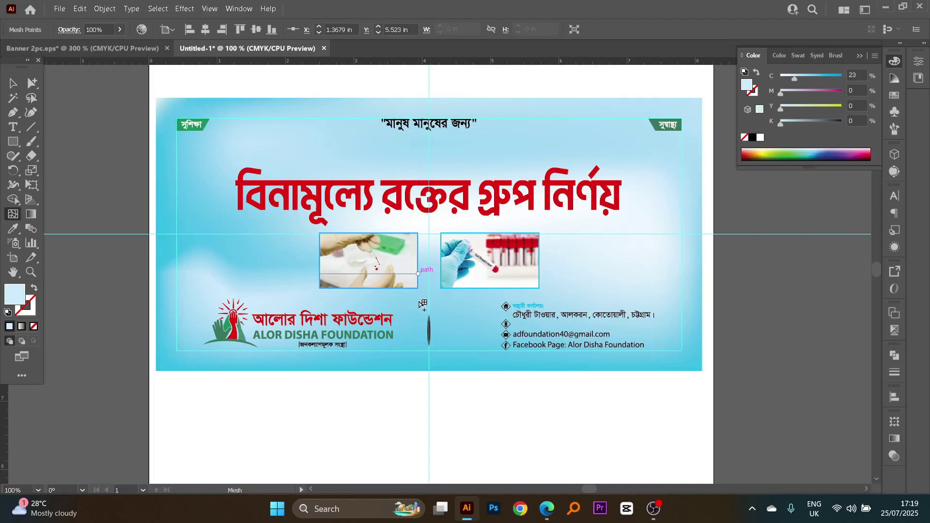
click(420, 274)
key(ctrl+z)
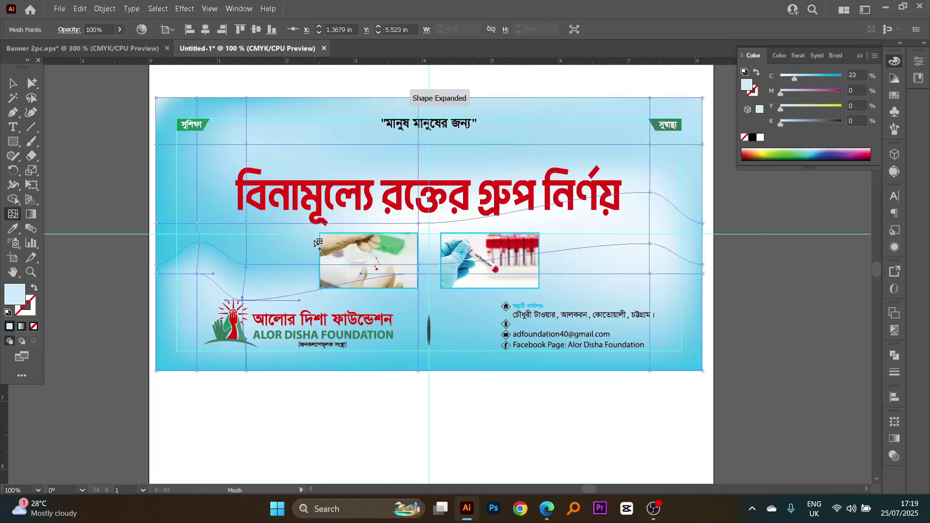
Colour the mesh point below the heading's left end C 28, Y 0, and add a C 5 mesh point over the contact details
click(245, 223)
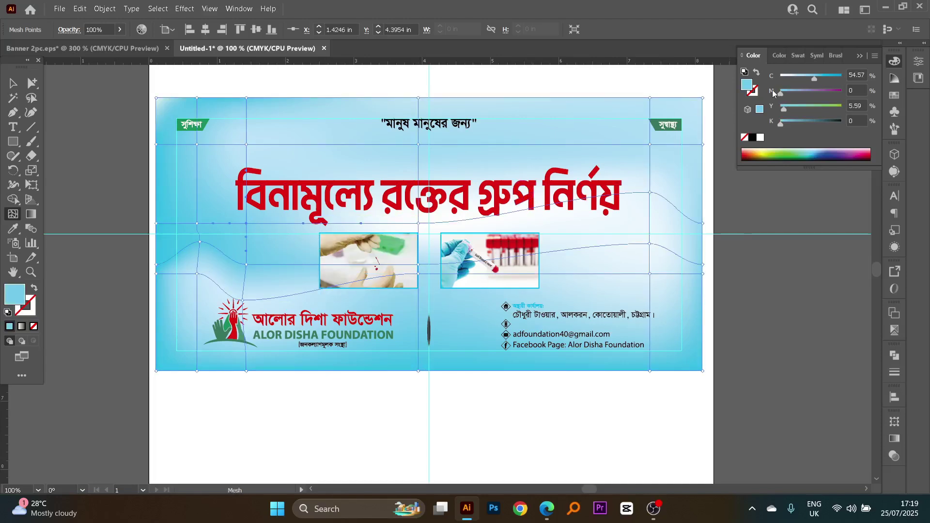
click(797, 76)
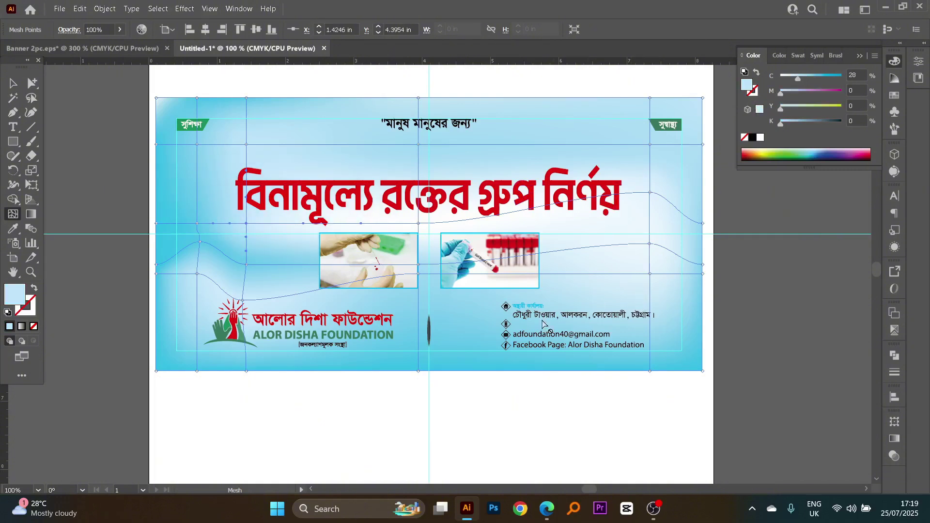
click(578, 324)
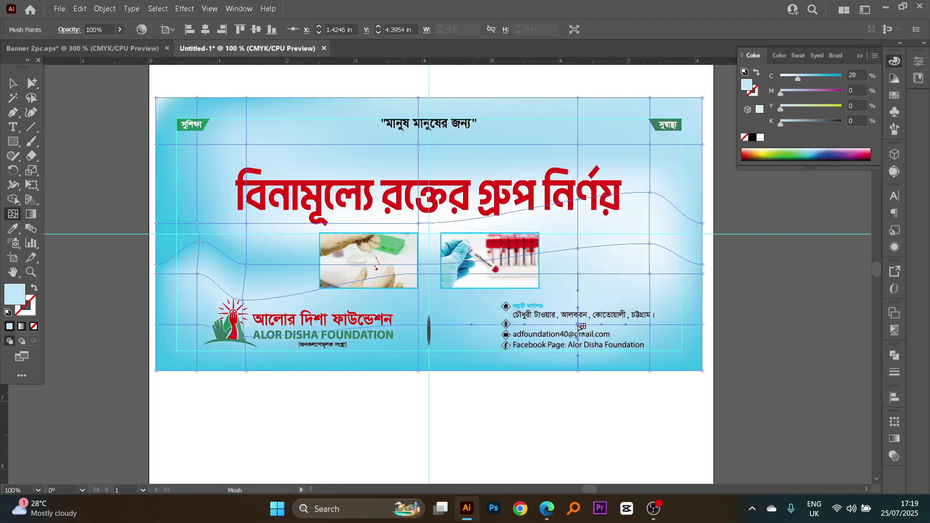
click(783, 76)
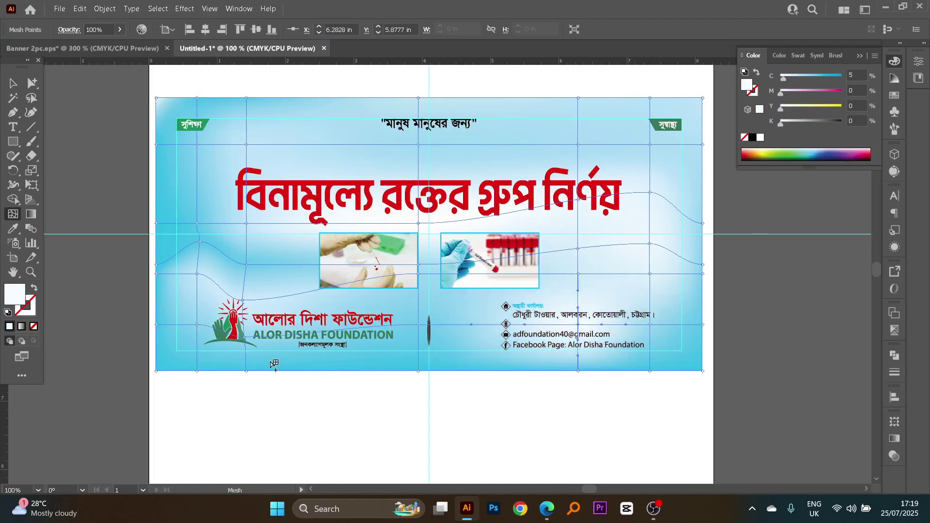
Add C 5 mesh points below the logo and foundation name, and raise two mesh points between the name and the divider toward the photos
click(229, 357)
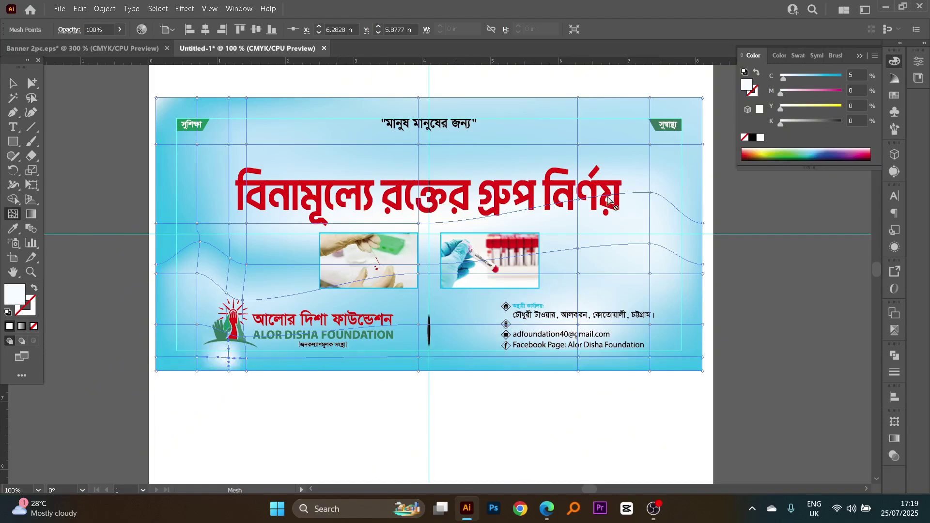
click(378, 344)
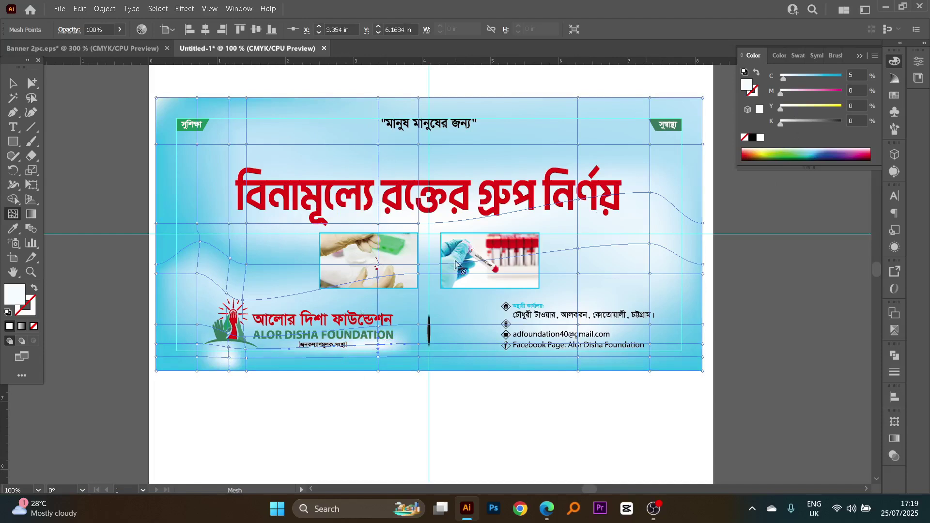
drag(378, 344, 380, 255)
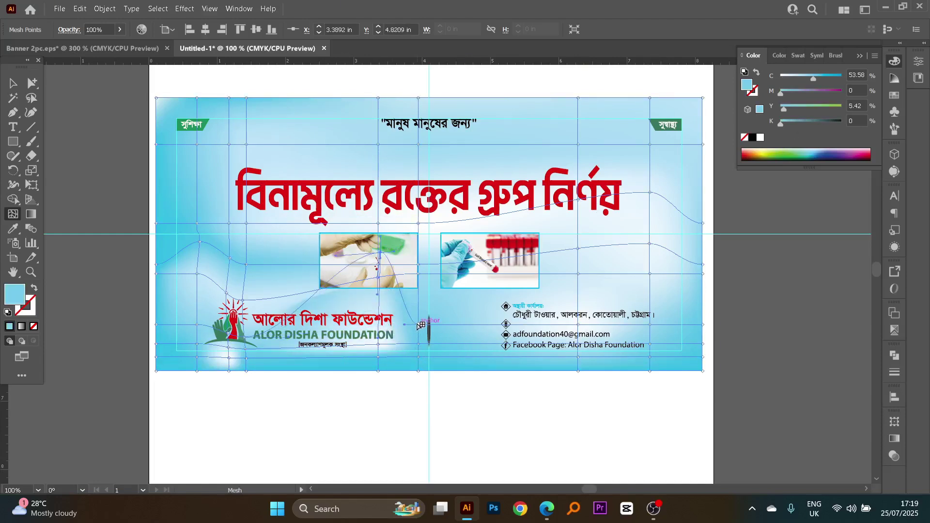
drag(419, 325, 433, 297)
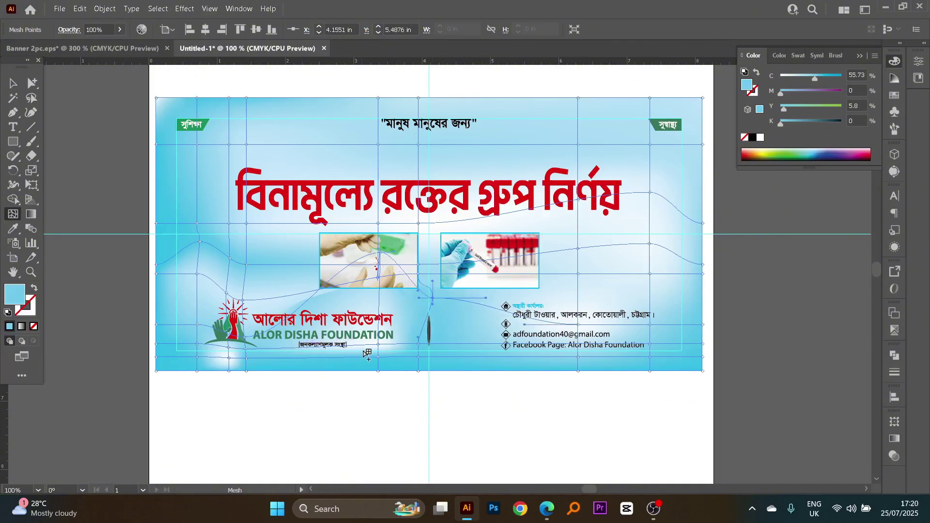
Add another C 5 mesh point under the left part of the foundation name and deselect the background mesh
drag(378, 344, 285, 345)
key(ctrl+z)
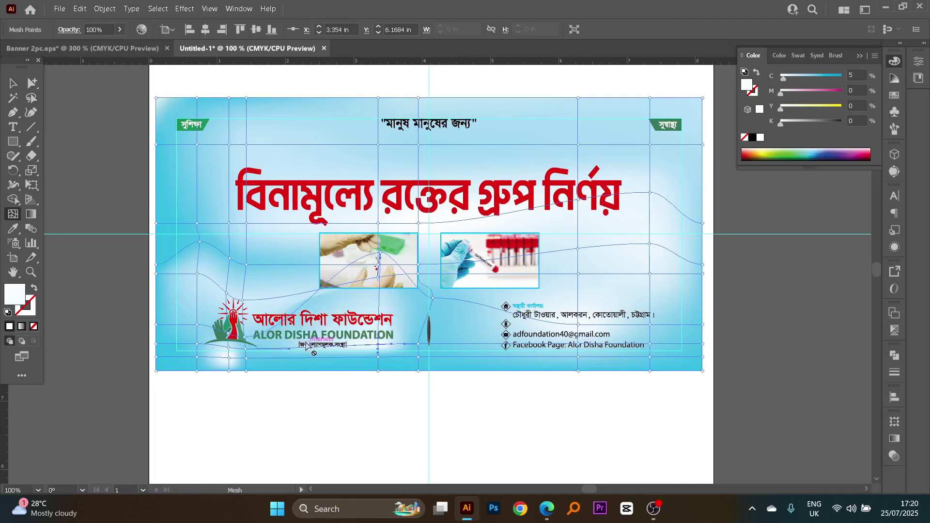
click(290, 343)
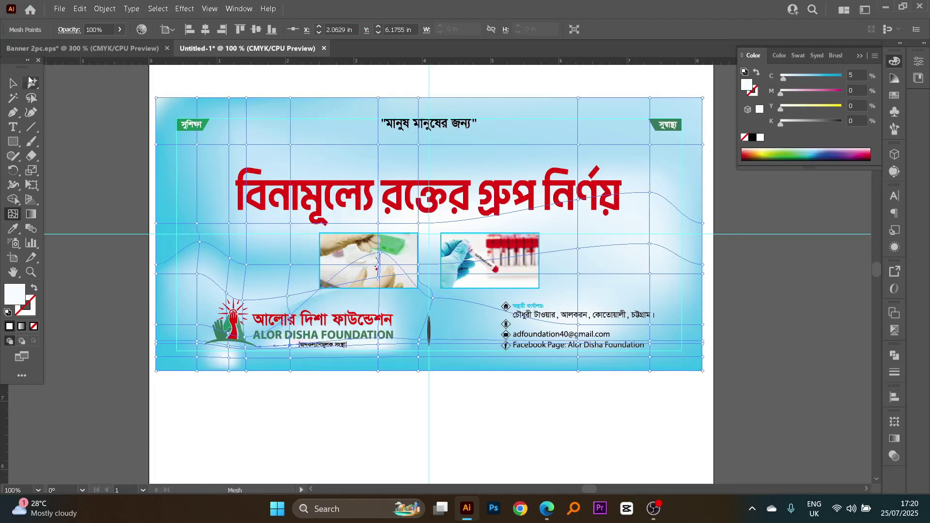
click(12, 83)
click(216, 83)
Review the finished background mesh and hide the guides
mouse_move(401, 246)
mouse_down()
mouse_move(399, 257)
mouse_move(409, 254)
mouse_up()
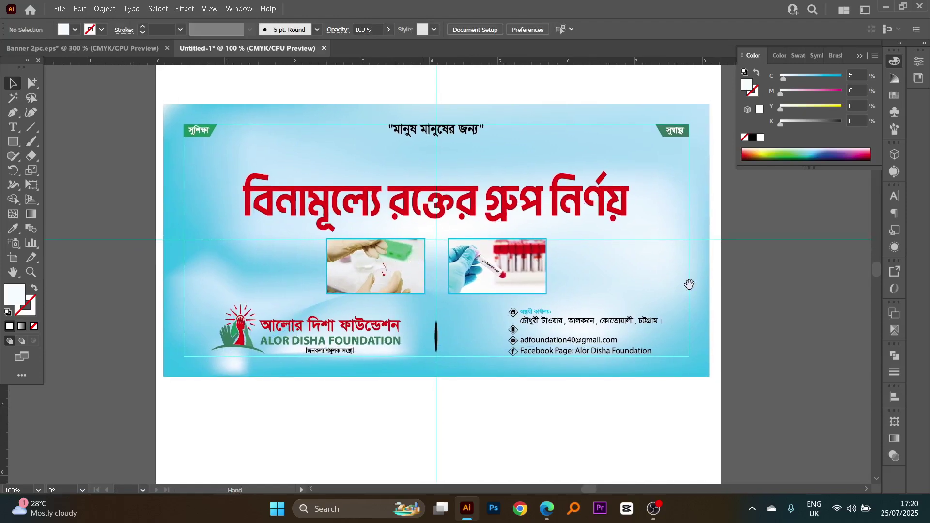
scroll(687, 282, down, 1)
scroll(530, 309, up, 2)
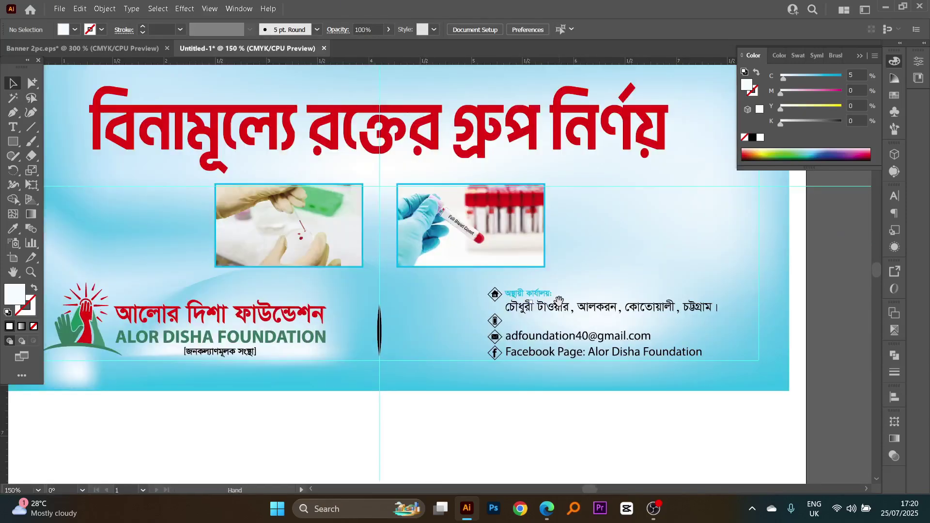
scroll(482, 263, down, 2)
drag(482, 263, 496, 286)
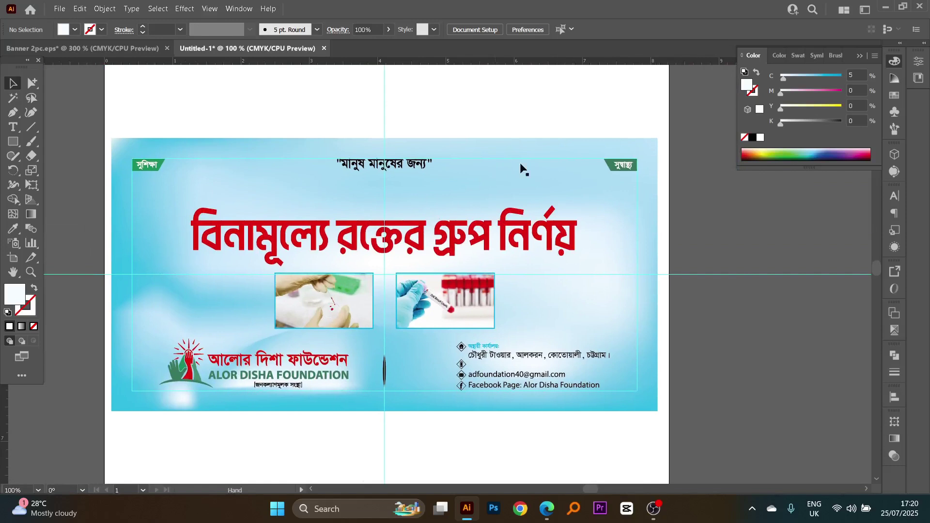
right_click(519, 114)
click(560, 227)
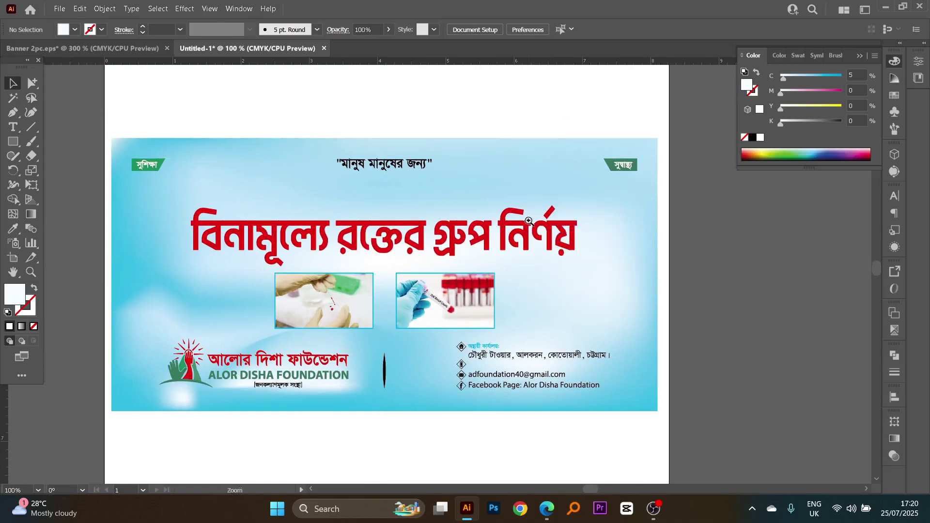
drag(651, 248, 653, 247)
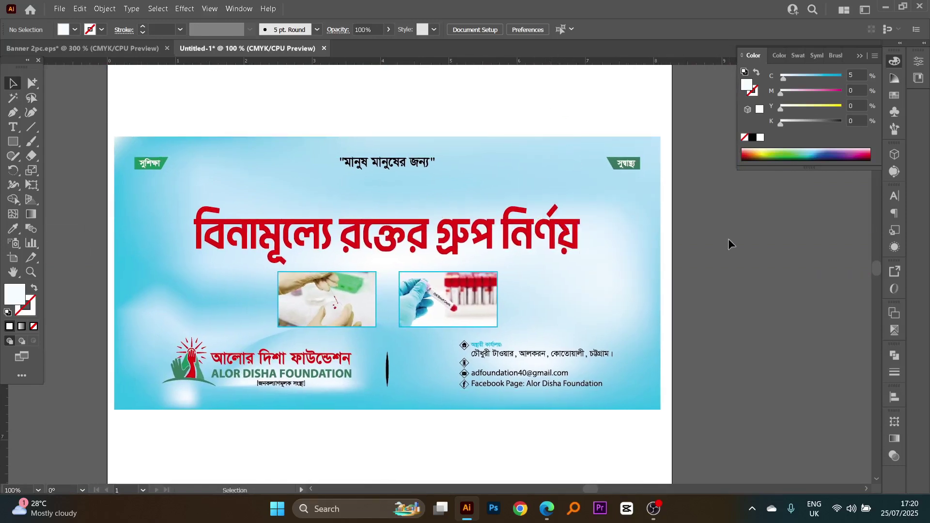
drag(403, 280, 429, 282)
Paste a copy of the red heading directly behind it and give the copy a white fill and white stroke
click(450, 247)
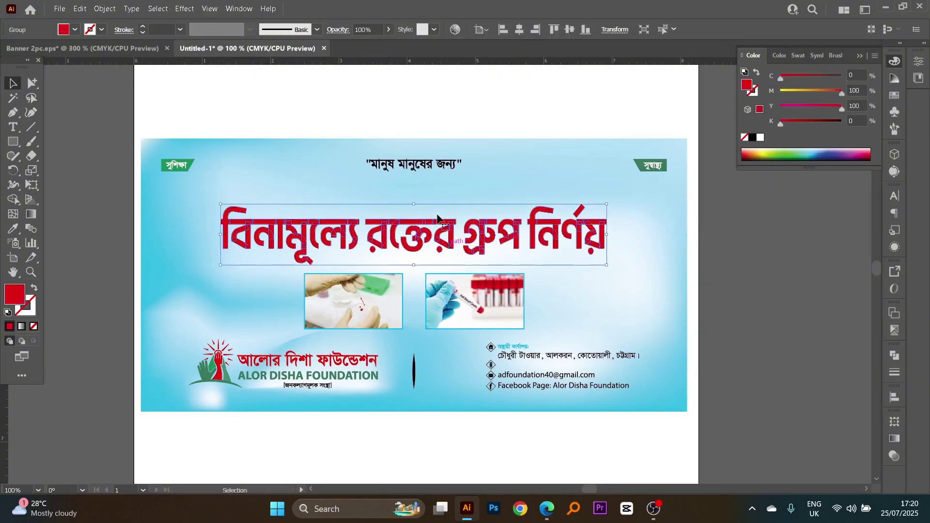
click(428, 141)
scroll(436, 203, down, 1)
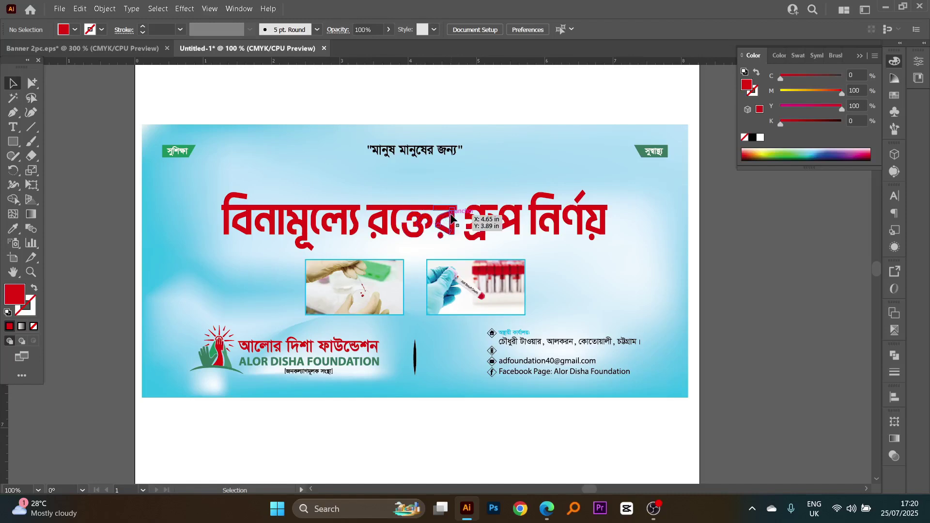
click(451, 219)
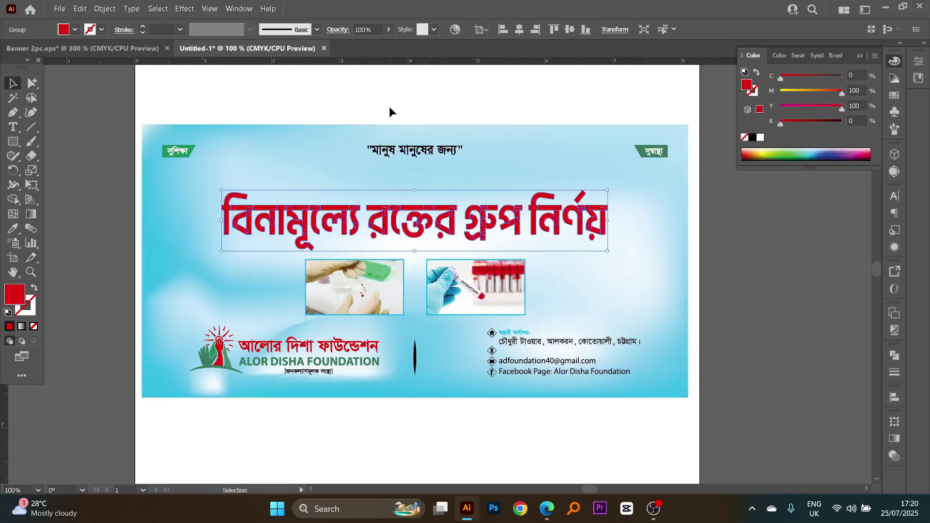
key(a)
key(v)
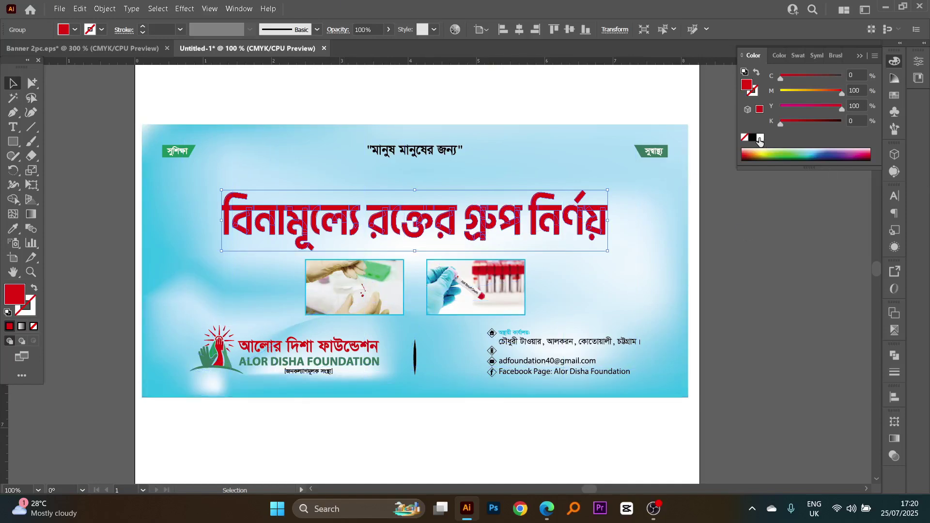
click(759, 138)
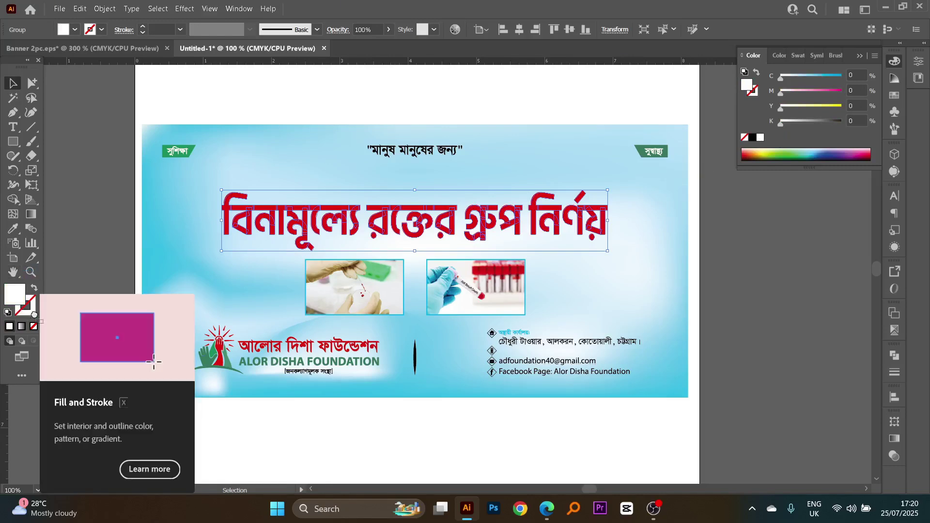
key(d)
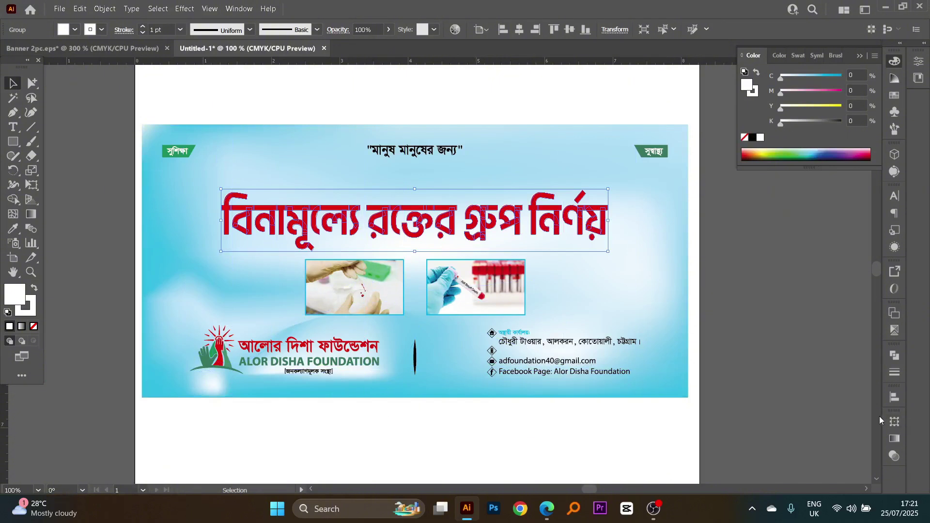
Give the white heading copy a 2 pt stroke with round-join corners
click(894, 371)
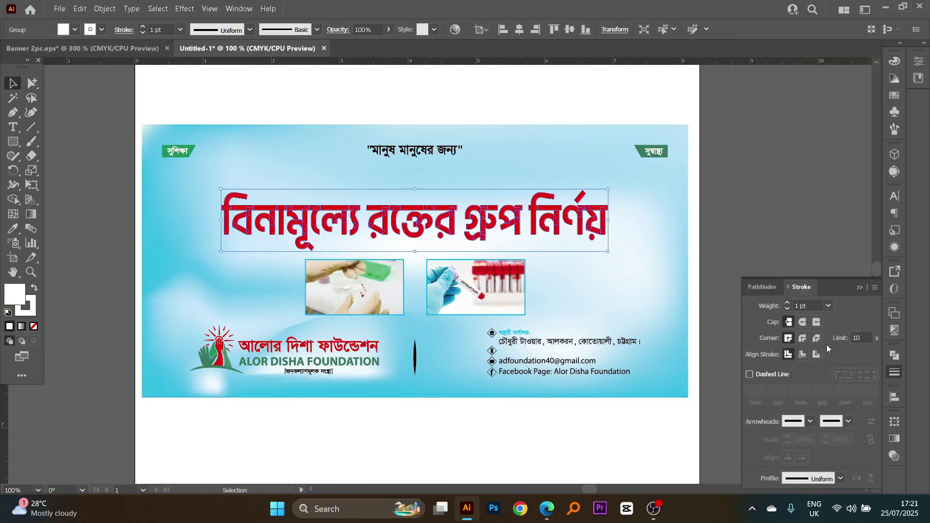
click(788, 303)
click(788, 303)
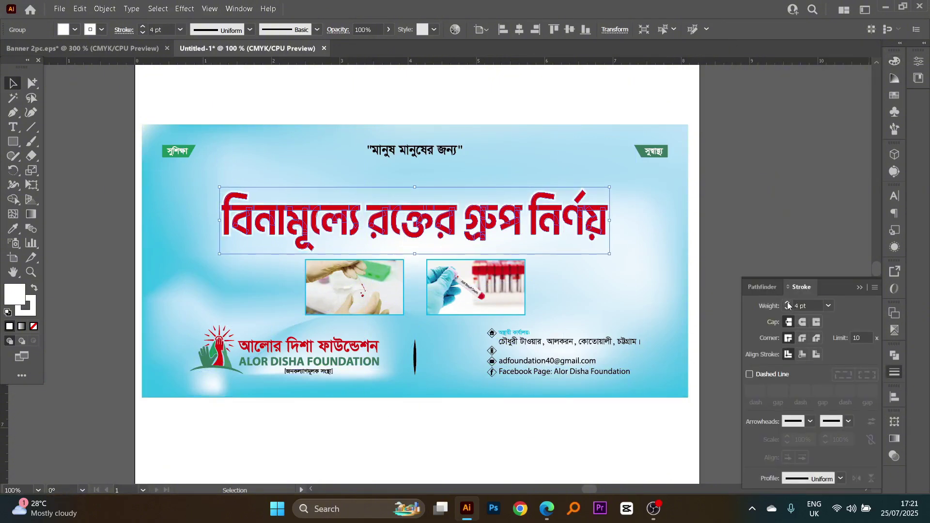
click(802, 337)
key(z)
drag(527, 177, 635, 262)
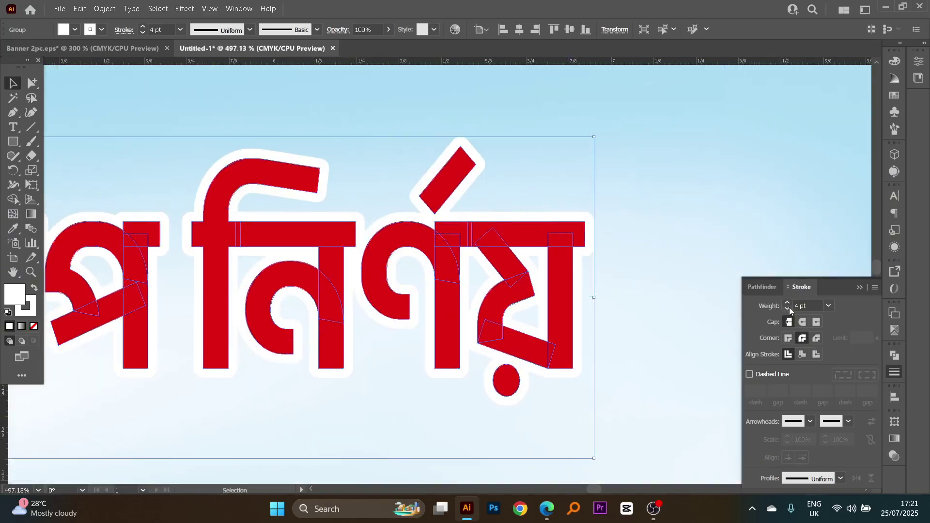
click(789, 308)
click(789, 307)
ctrl+alt+click(326, 253)
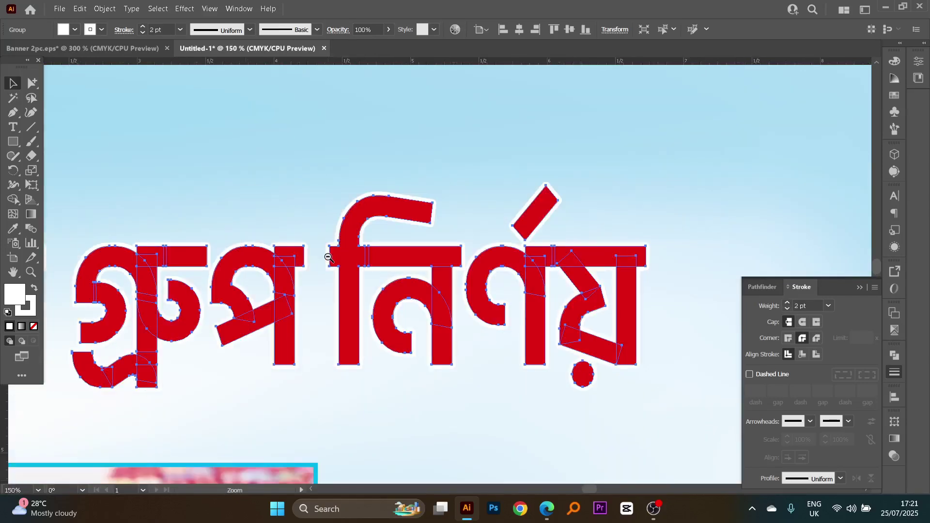
ctrl+alt+click(328, 257)
ctrl+alt+click(344, 282)
ctrl+alt+click(416, 304)
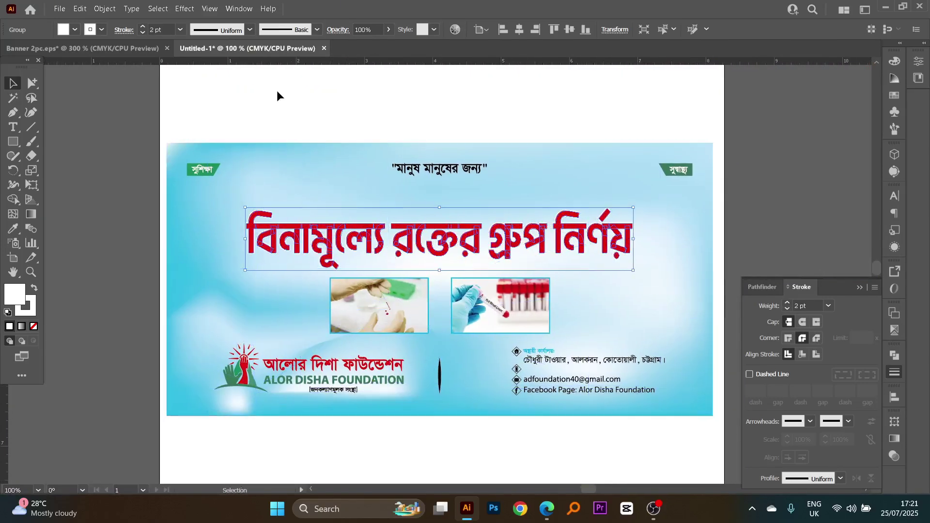
Add a Multiply drop shadow to the white heading copy at 75% opacity, with X offset, Y offset and blur all 0.02 in
click(184, 9)
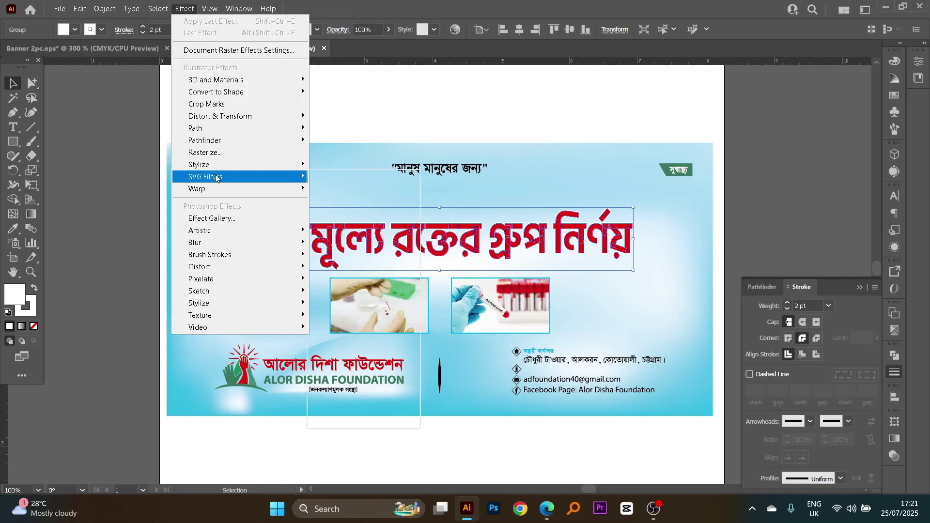
mouse_move(290, 165)
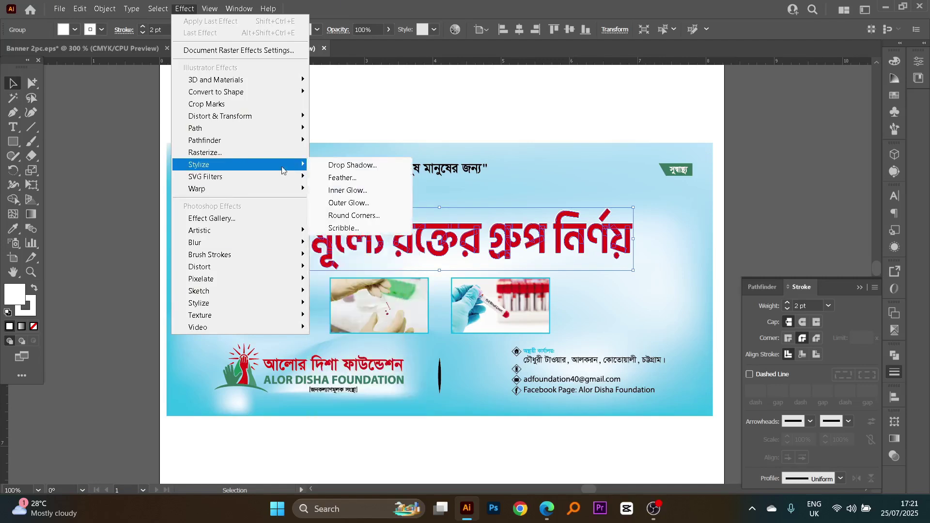
click(353, 165)
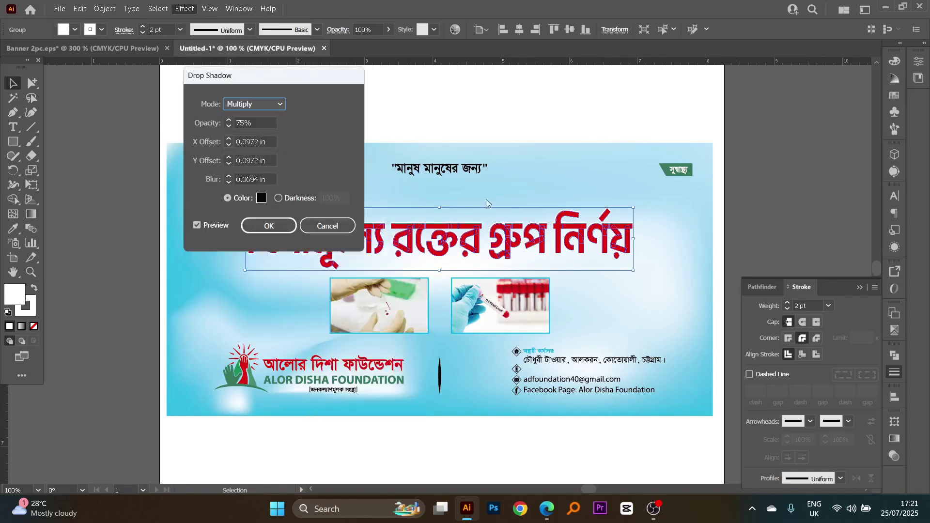
double_click(254, 140)
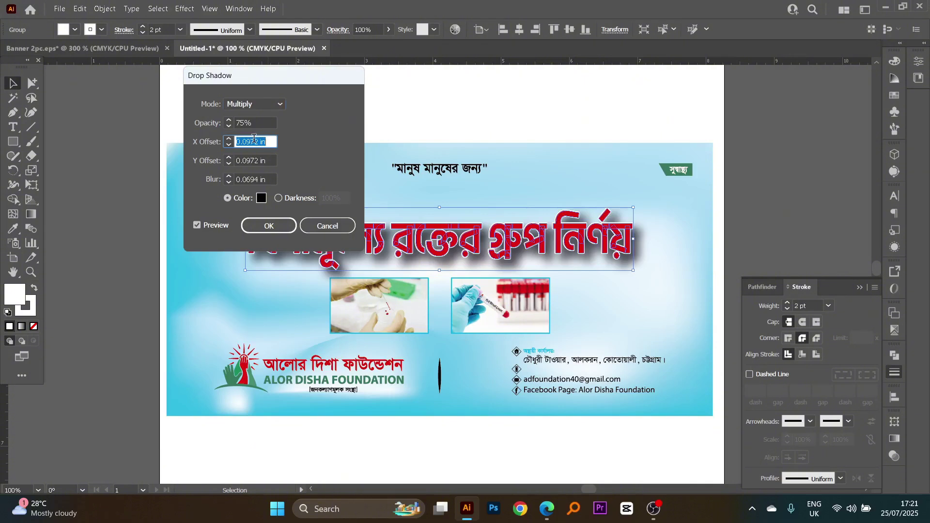
text(0.02)
key(Tab)
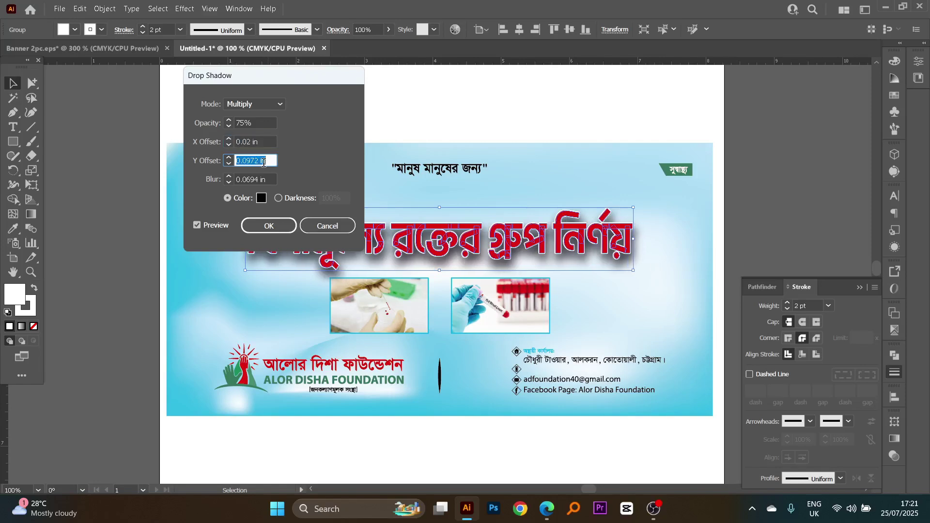
text(0.02)
key(Tab)
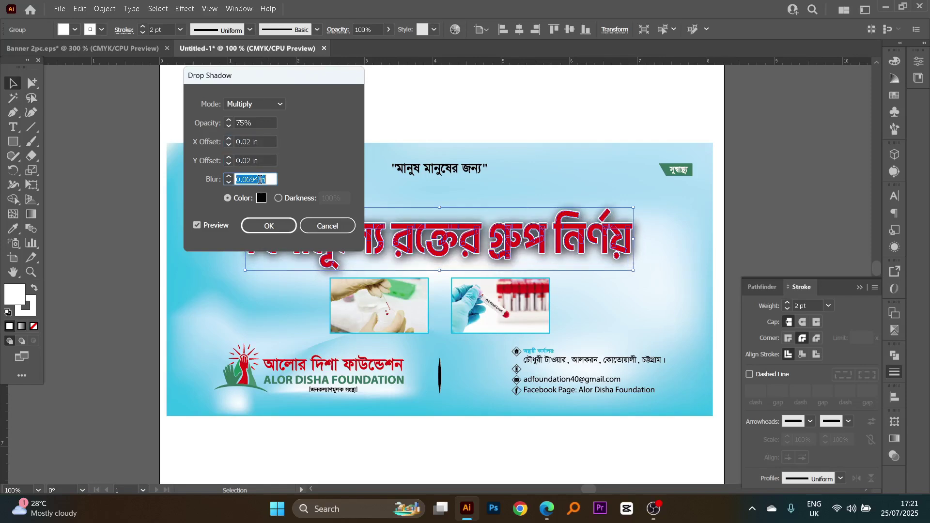
text(0.02)
click(262, 161)
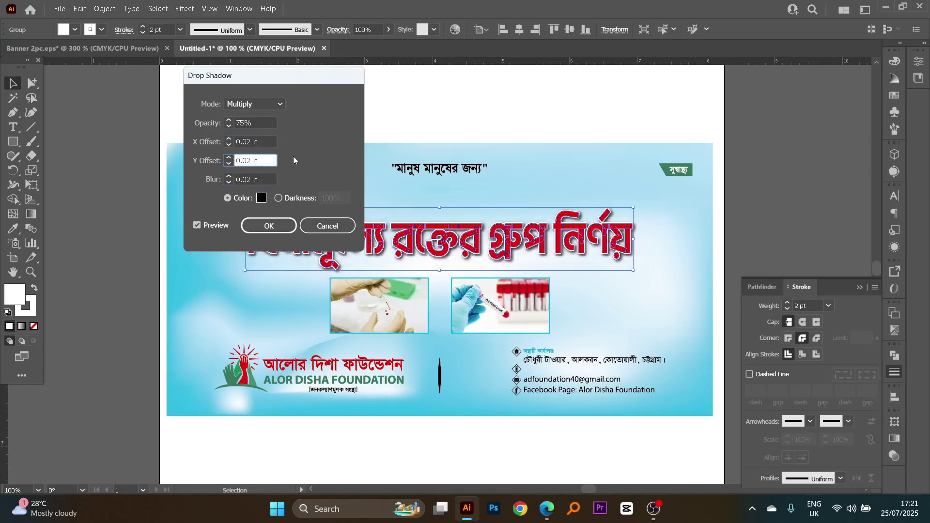
click(269, 226)
click(492, 97)
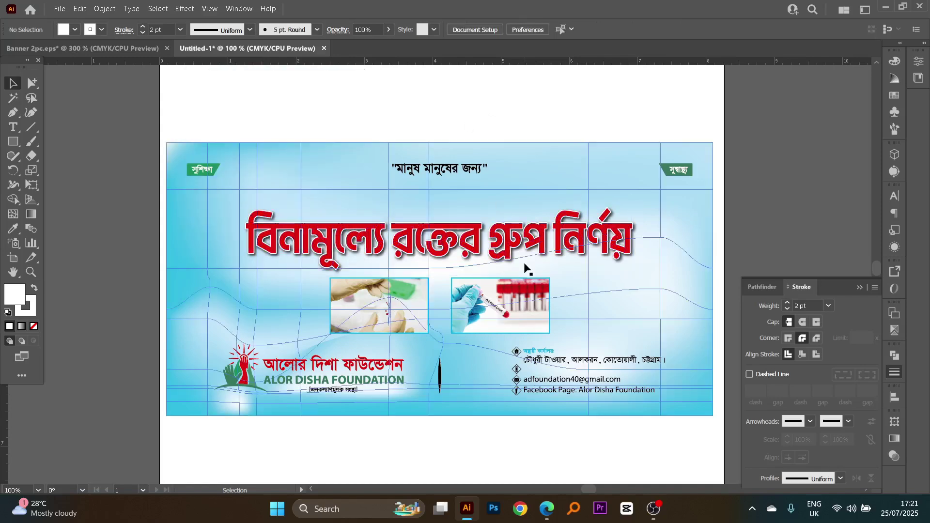
Hide the red heading temporarily, set the white copy's stroke weight to 3 pt, and show the red heading again
key(ctrl+space)
click(525, 259)
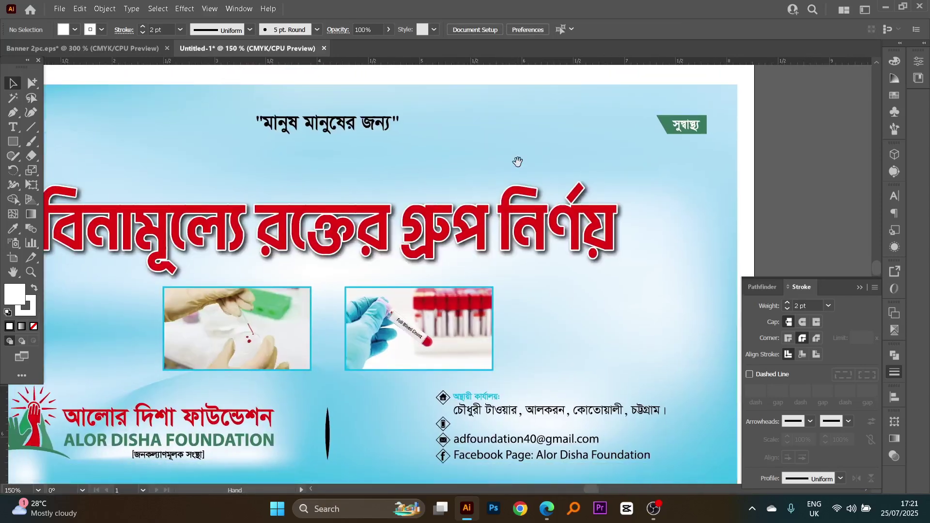
click(532, 218)
click(531, 213)
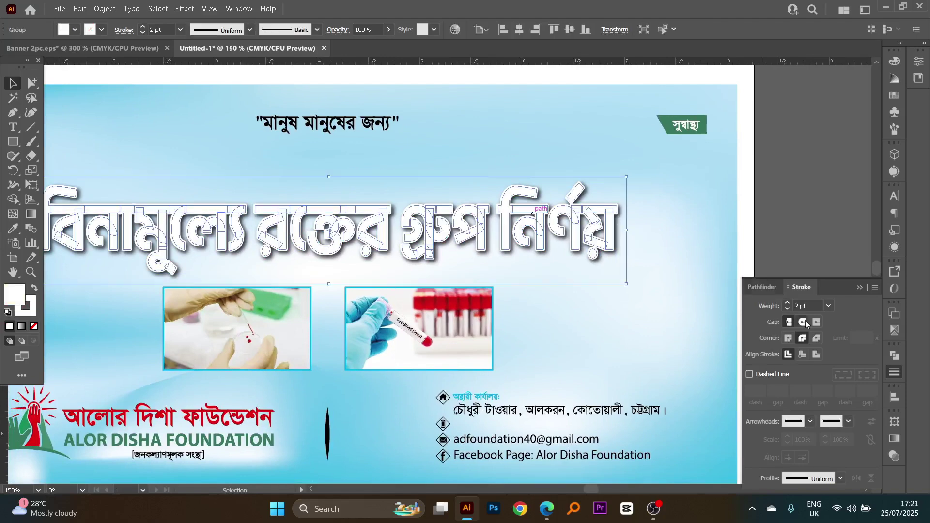
click(787, 303)
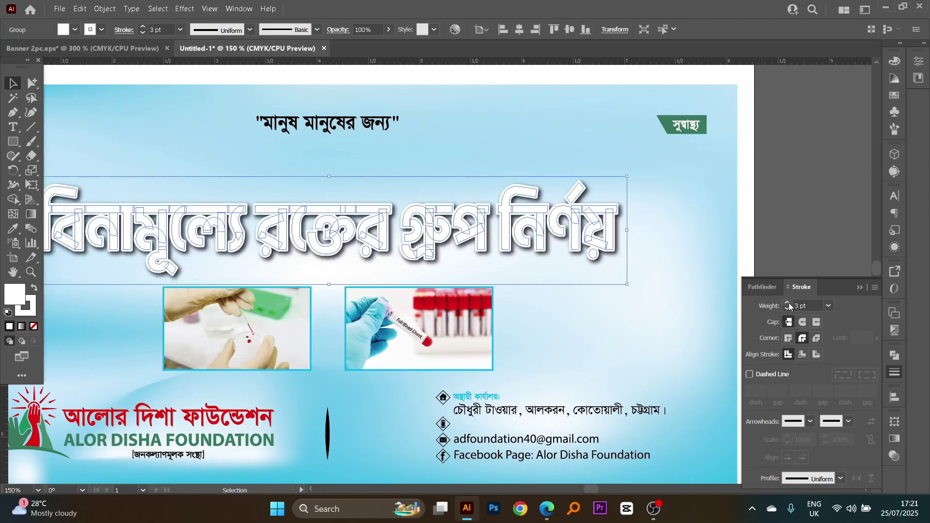
key(ctrl+z)
key(ctrl+z)
click(840, 221)
key(ctrl+minus)
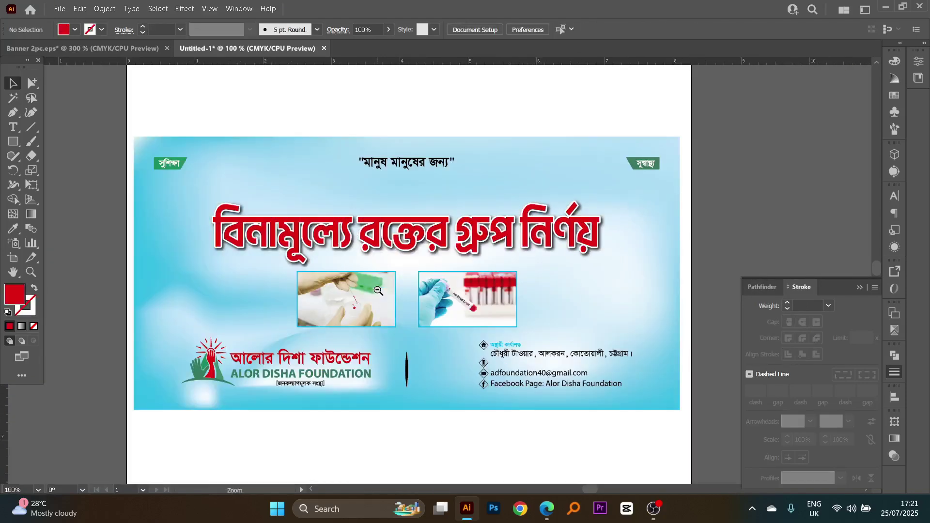
key(ctrl+minus)
key(ctrl+z)
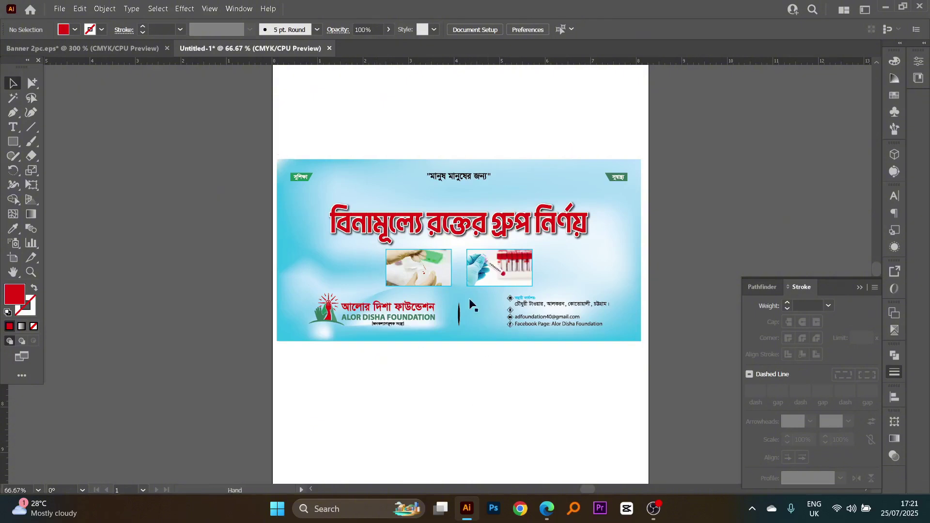
Show the guides over the banner
key(ctrl+a)
scroll(618, 271, up, 2)
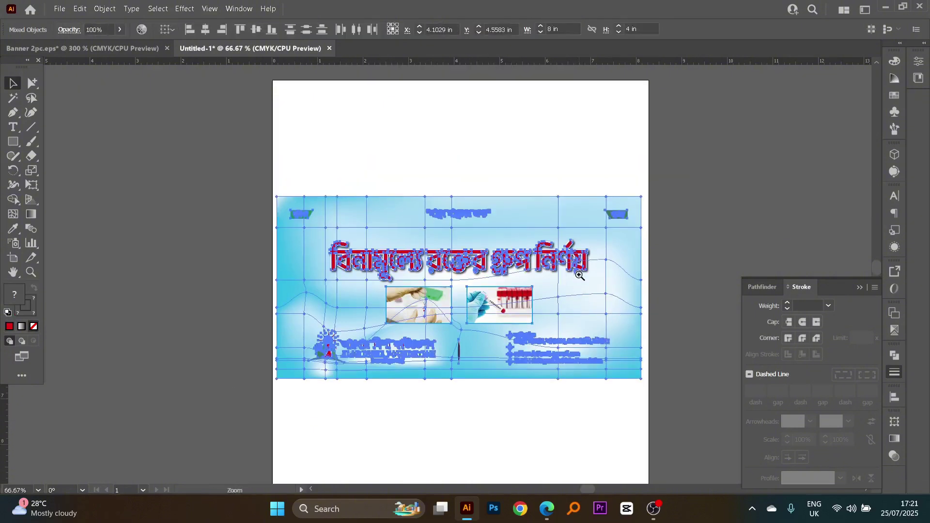
drag(674, 374, 555, 183)
right_click(556, 184)
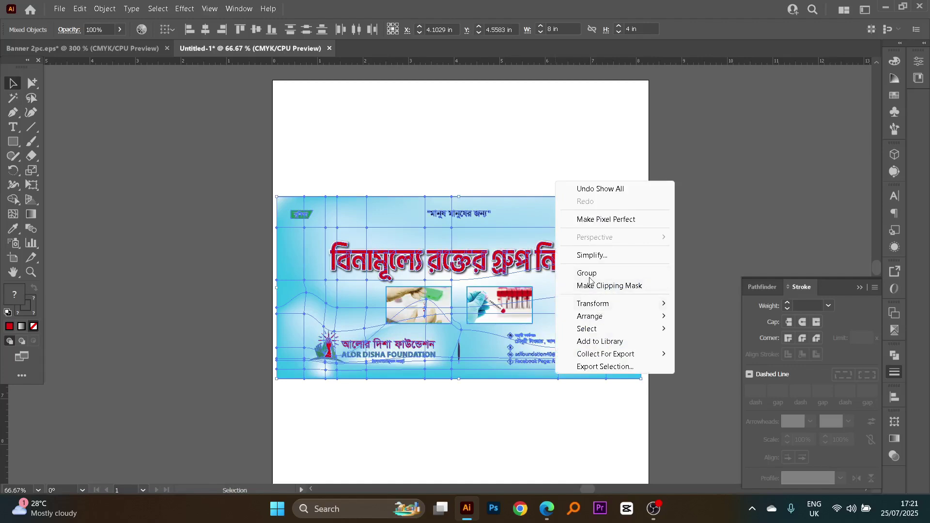
click(508, 138)
right_click(508, 138)
click(556, 251)
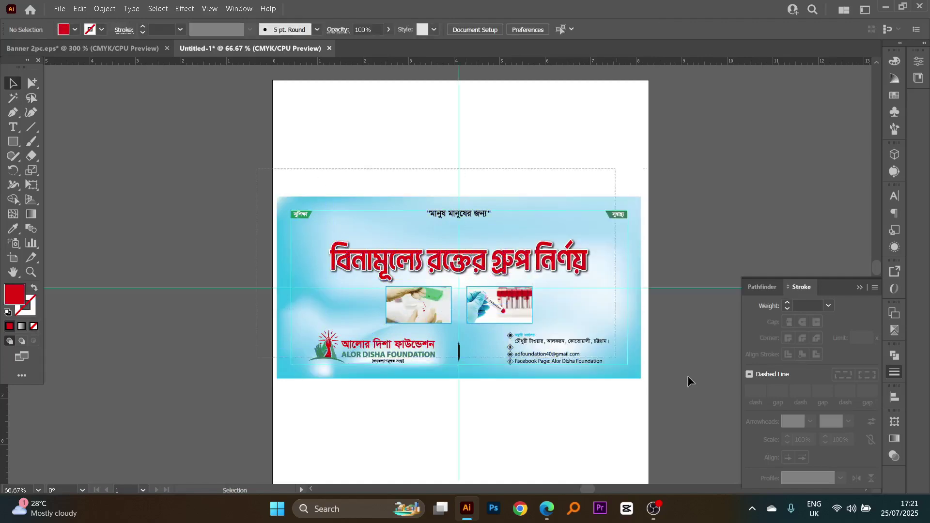
Move the whole banner up the artboard and place a duplicate of it directly below
key(ctrl+a)
scroll(557, 315, up, 1)
drag(548, 315, 550, 218)
drag(518, 140, 503, 374)
scroll(503, 374, down, 5)
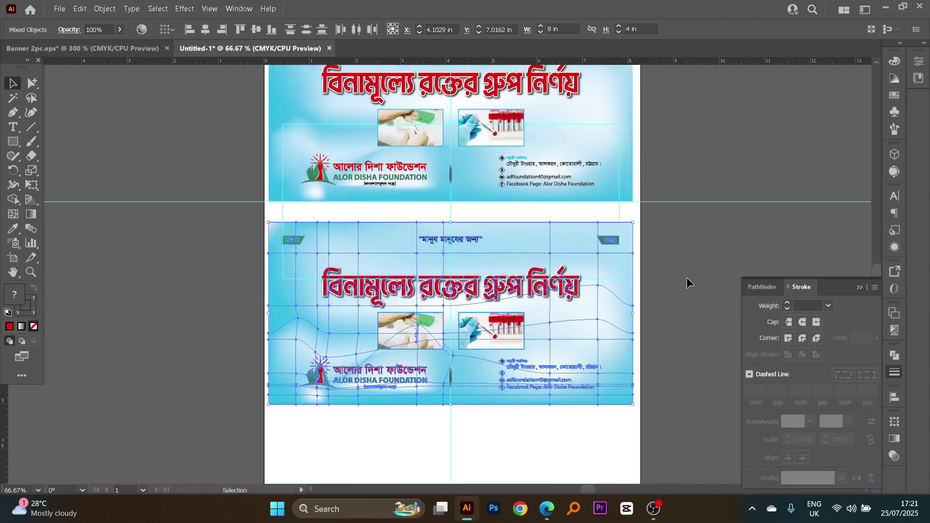
Delete the white, shadowed copy behind the red heading in the lower banner
click(532, 279)
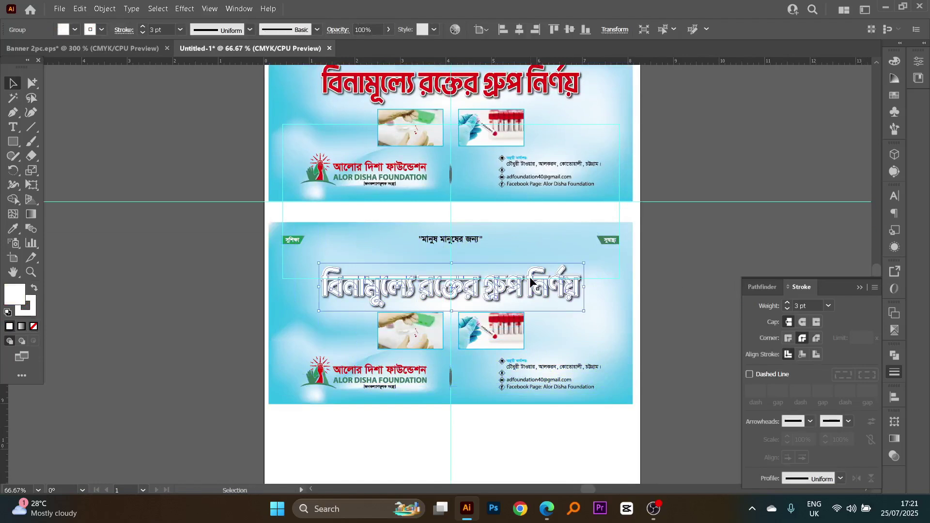
key(Delete)
key(ctrl+z)
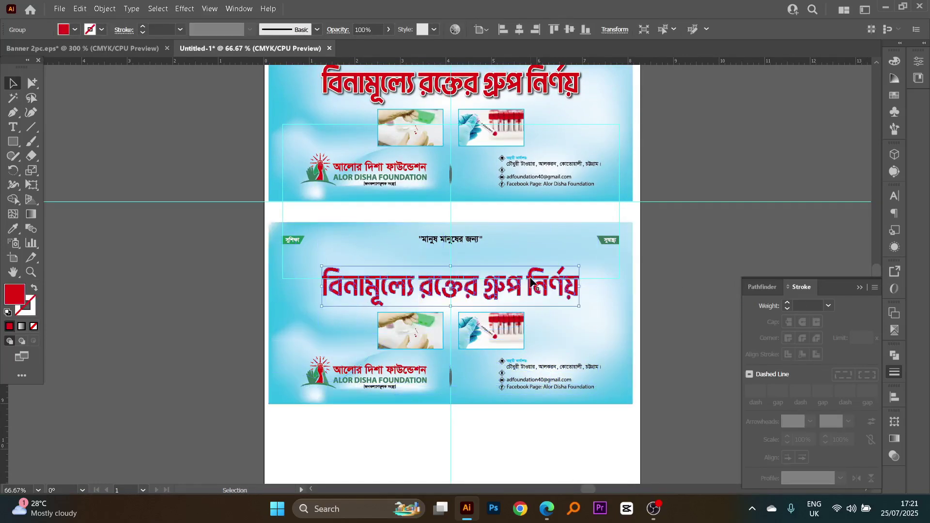
click(701, 269)
Lock the guides and hide them across both banners
drag(698, 286, 697, 323)
right_click(691, 169)
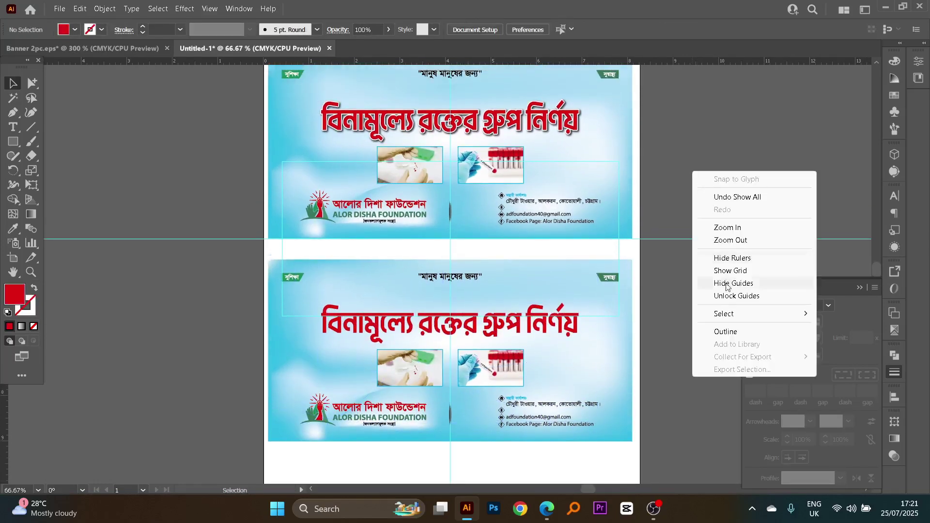
click(732, 297)
right_click(693, 260)
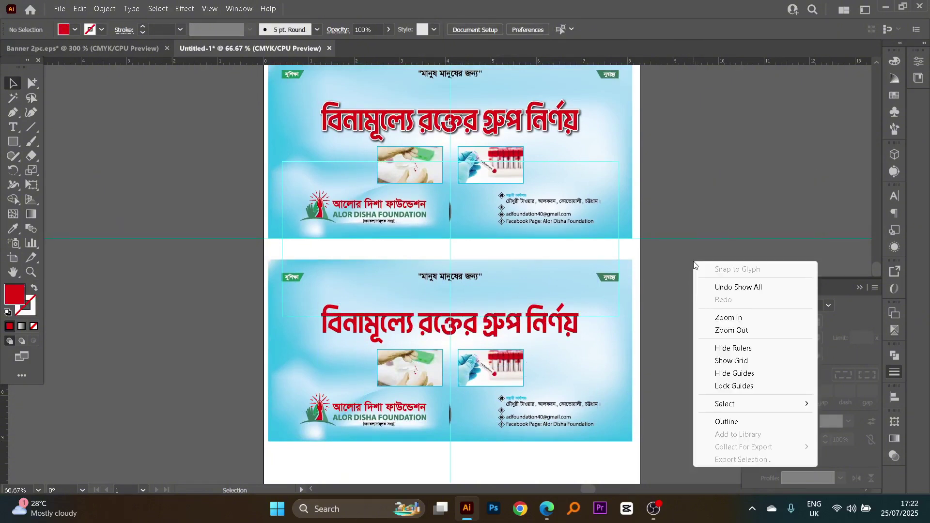
click(737, 382)
right_click(664, 294)
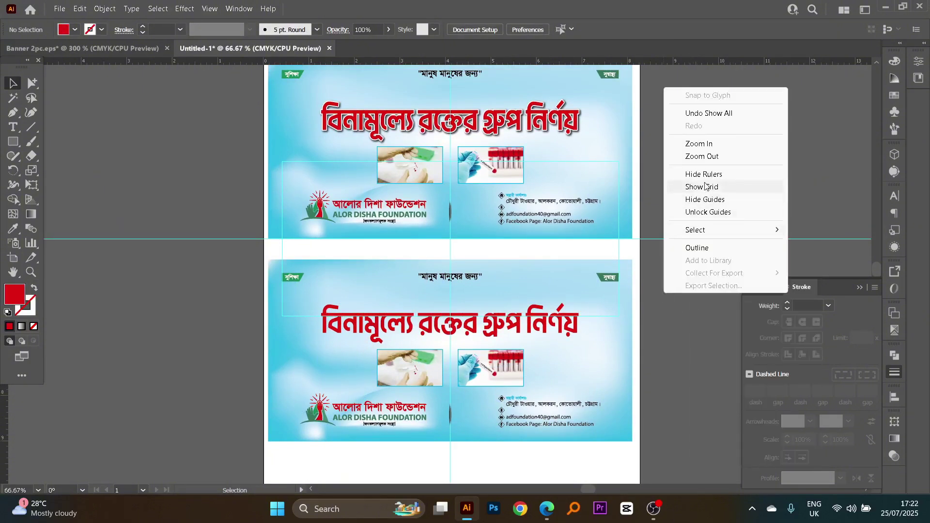
click(706, 199)
scroll(622, 266, up, 1)
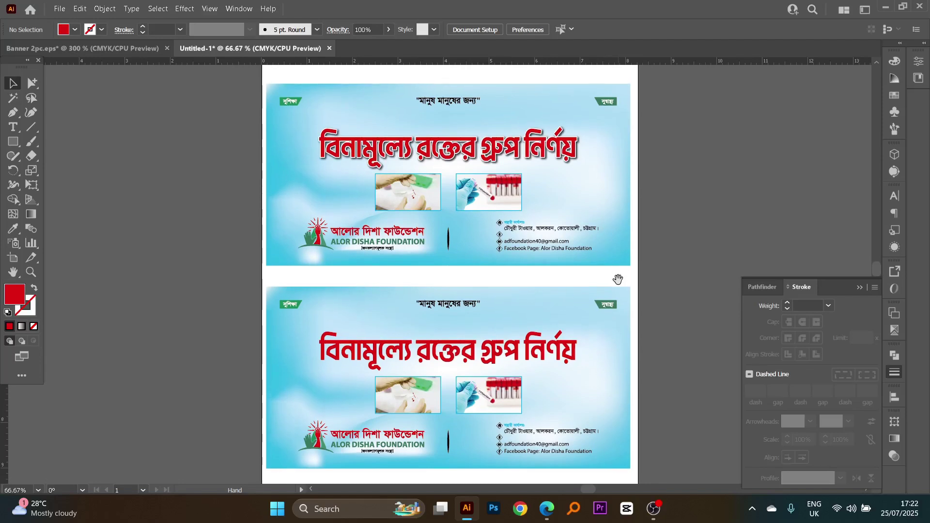